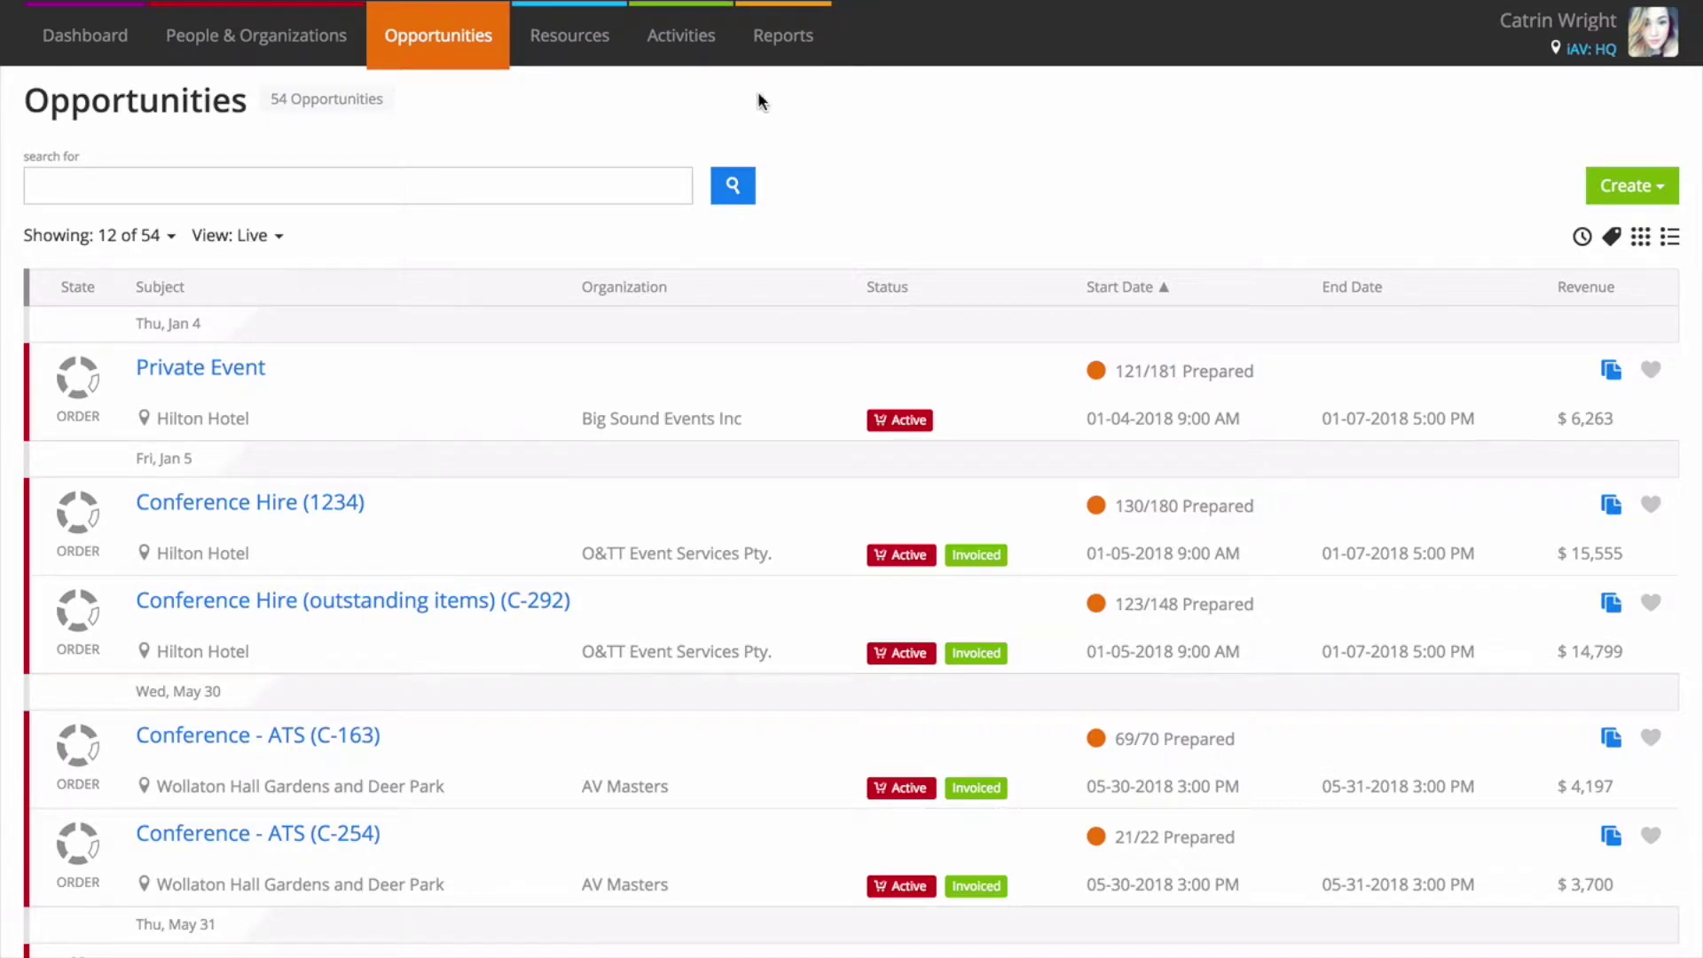
Browse the saved views in the View: Live dropdown, then close the list
click(269, 237)
mouse_move(238, 235)
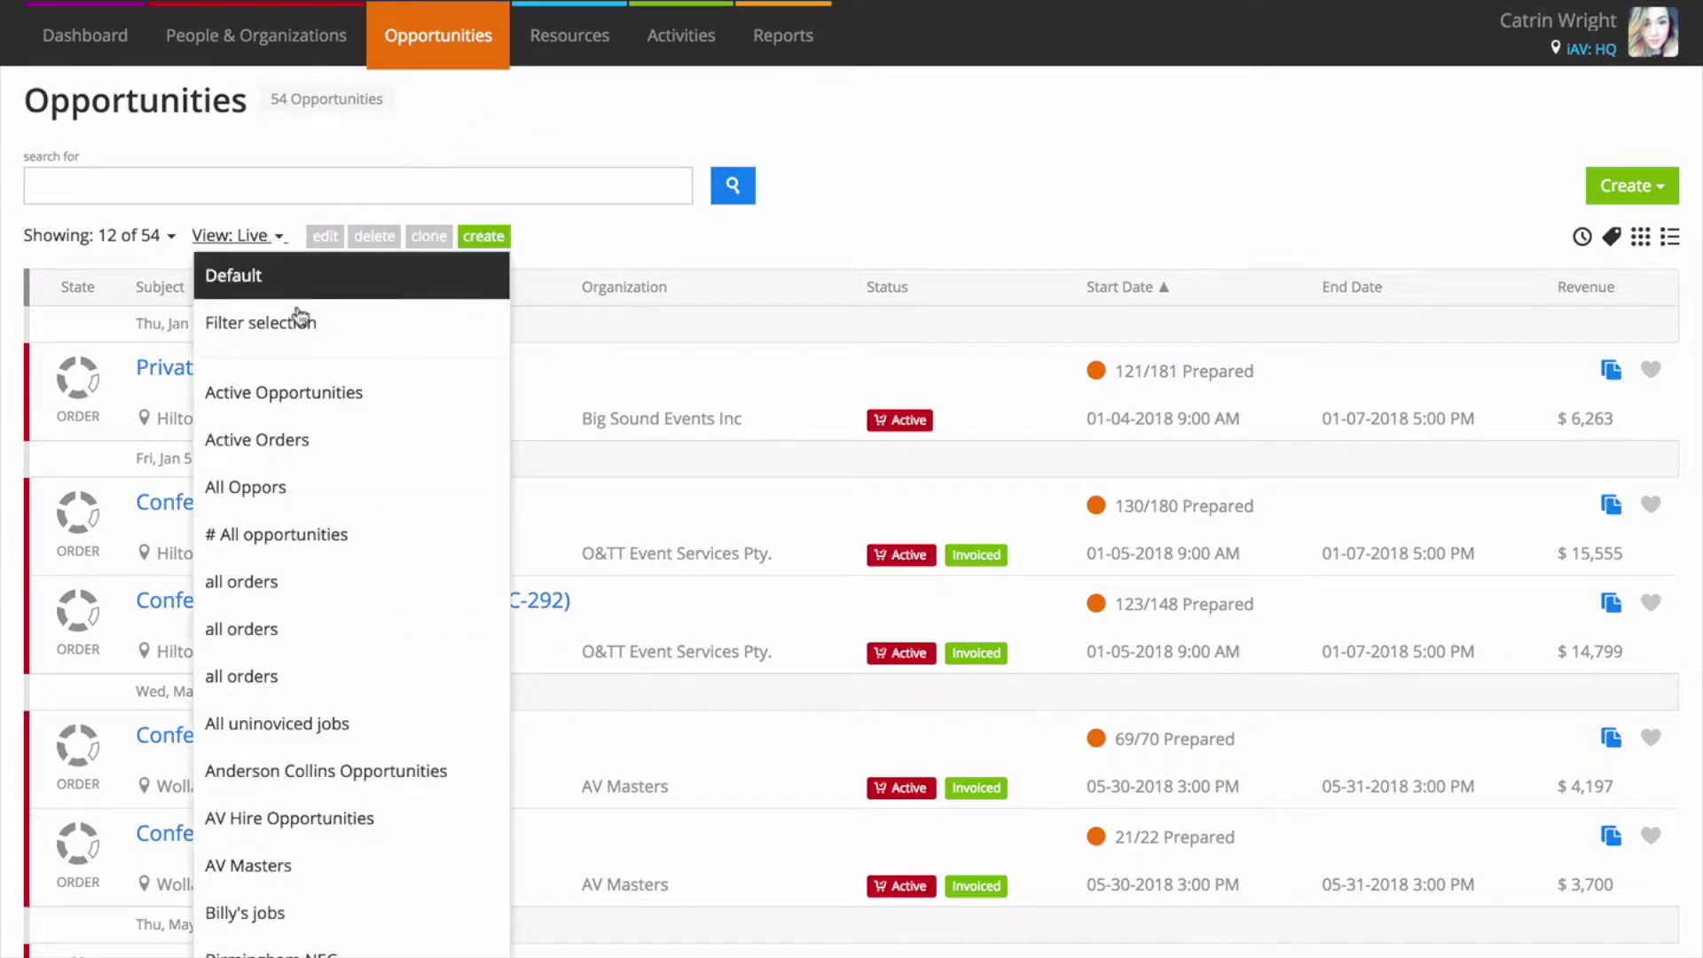
scroll(307, 412, down, 4)
scroll(307, 414, down, 3)
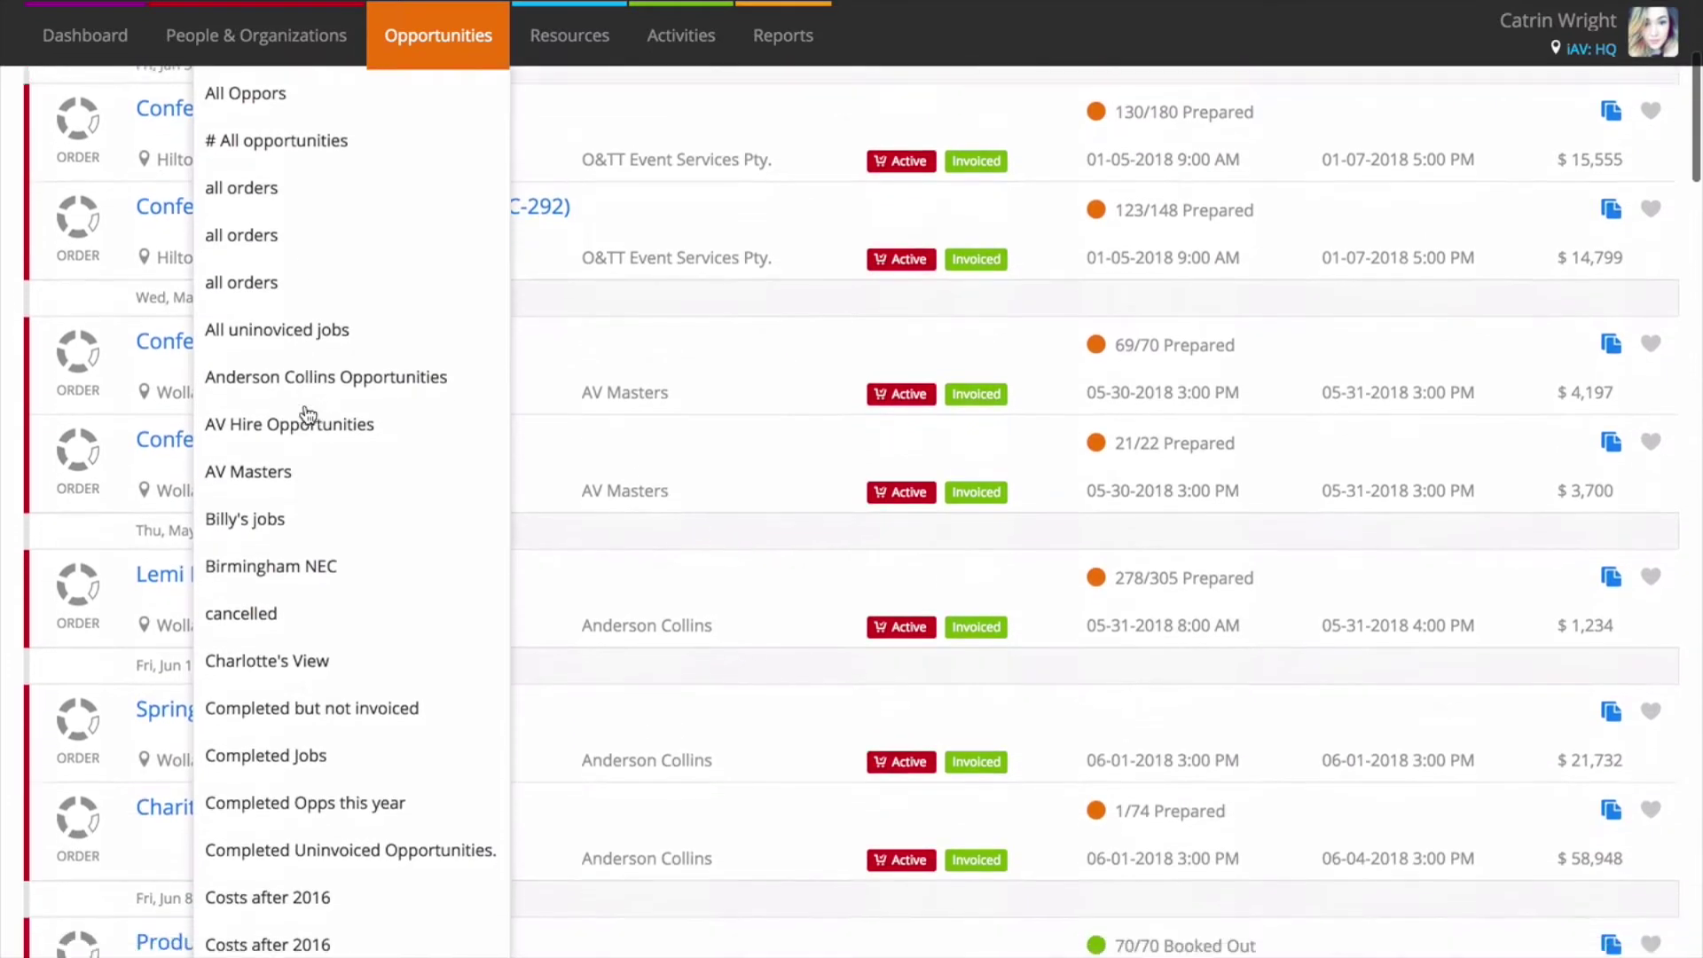
scroll(306, 413, down, 4)
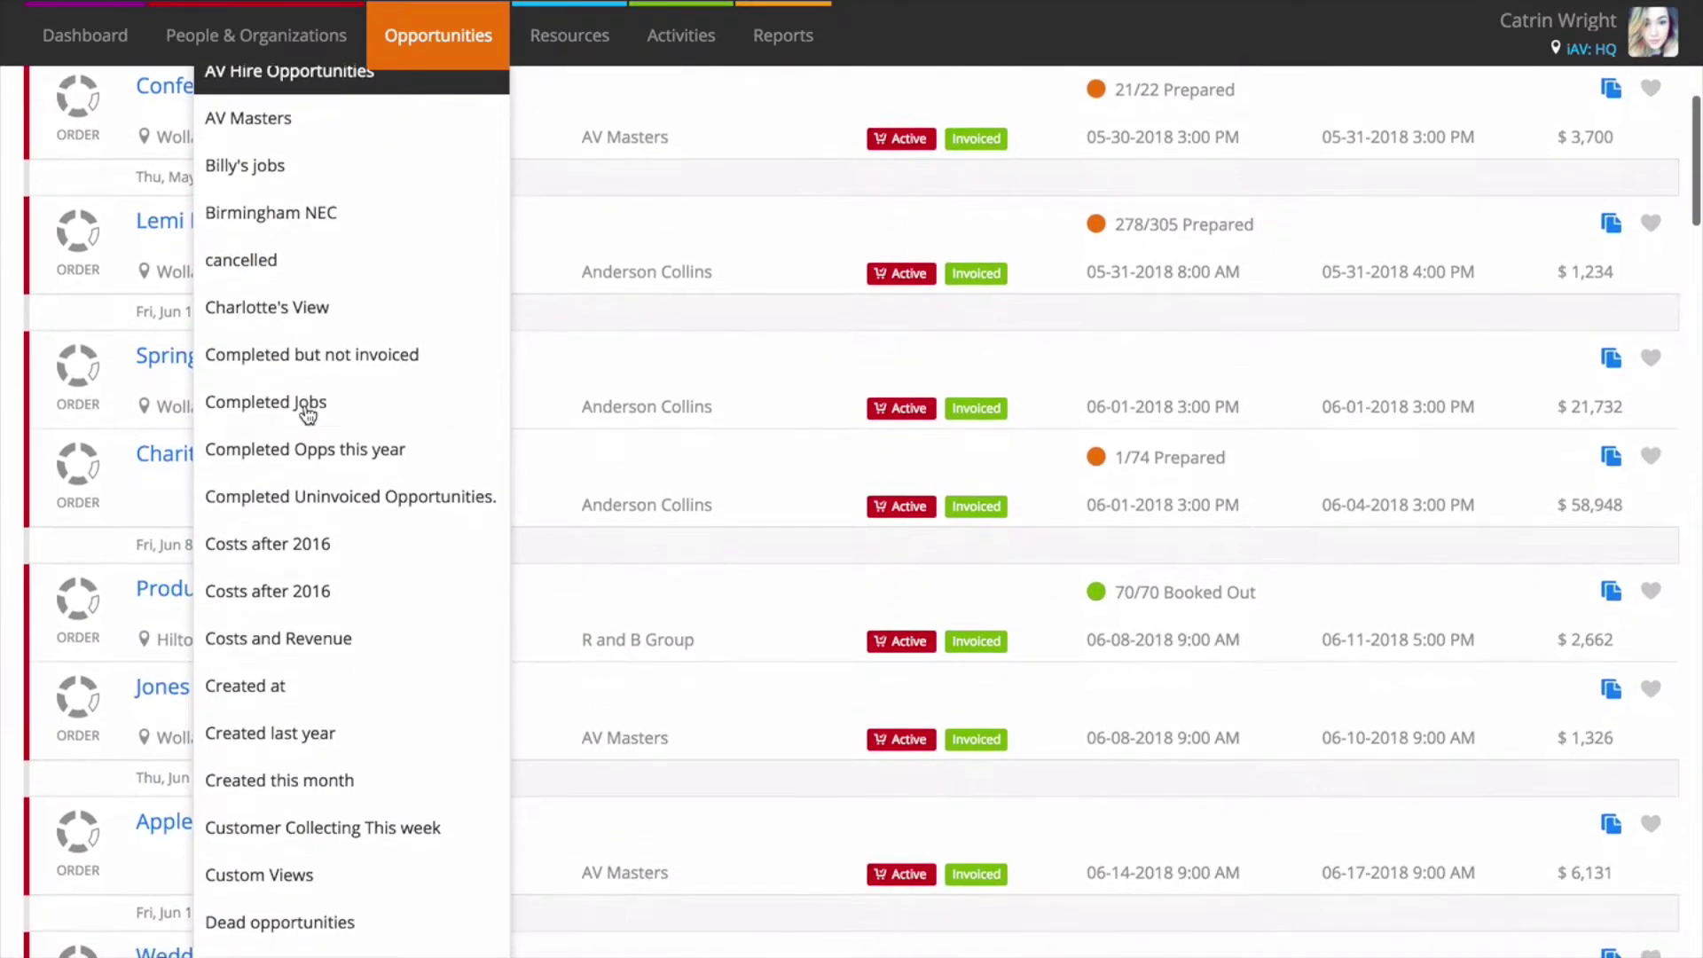
scroll(306, 413, up, 3)
scroll(306, 414, up, 3)
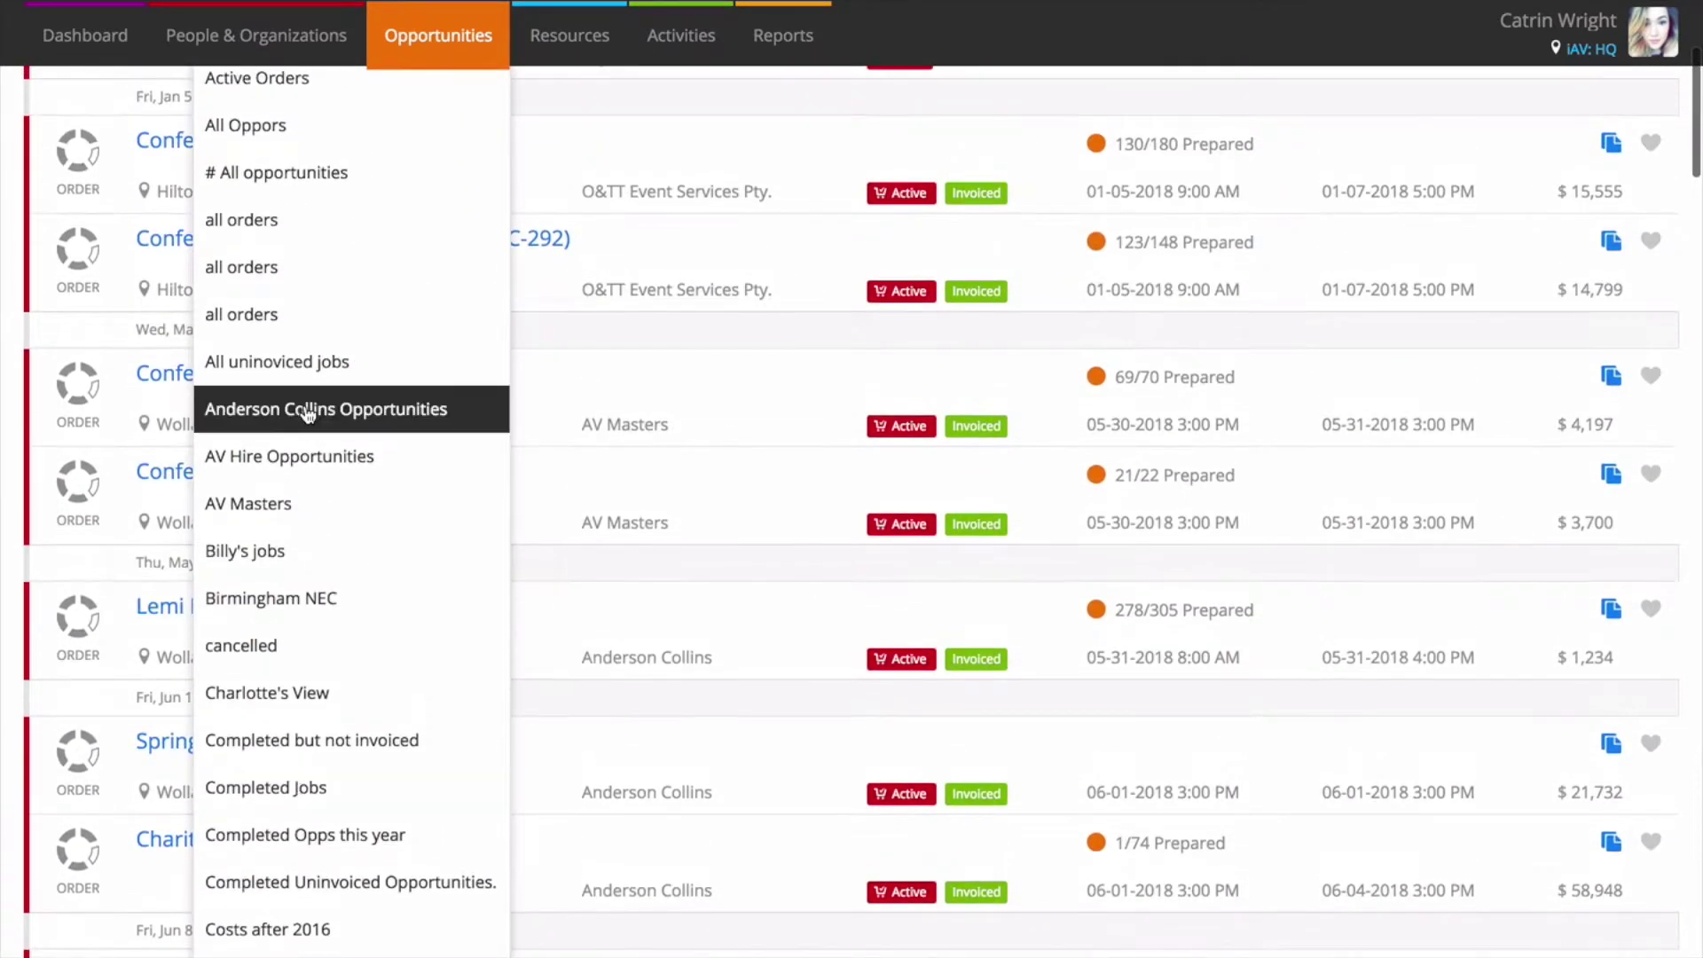
scroll(307, 413, up, 3)
scroll(306, 412, up, 3)
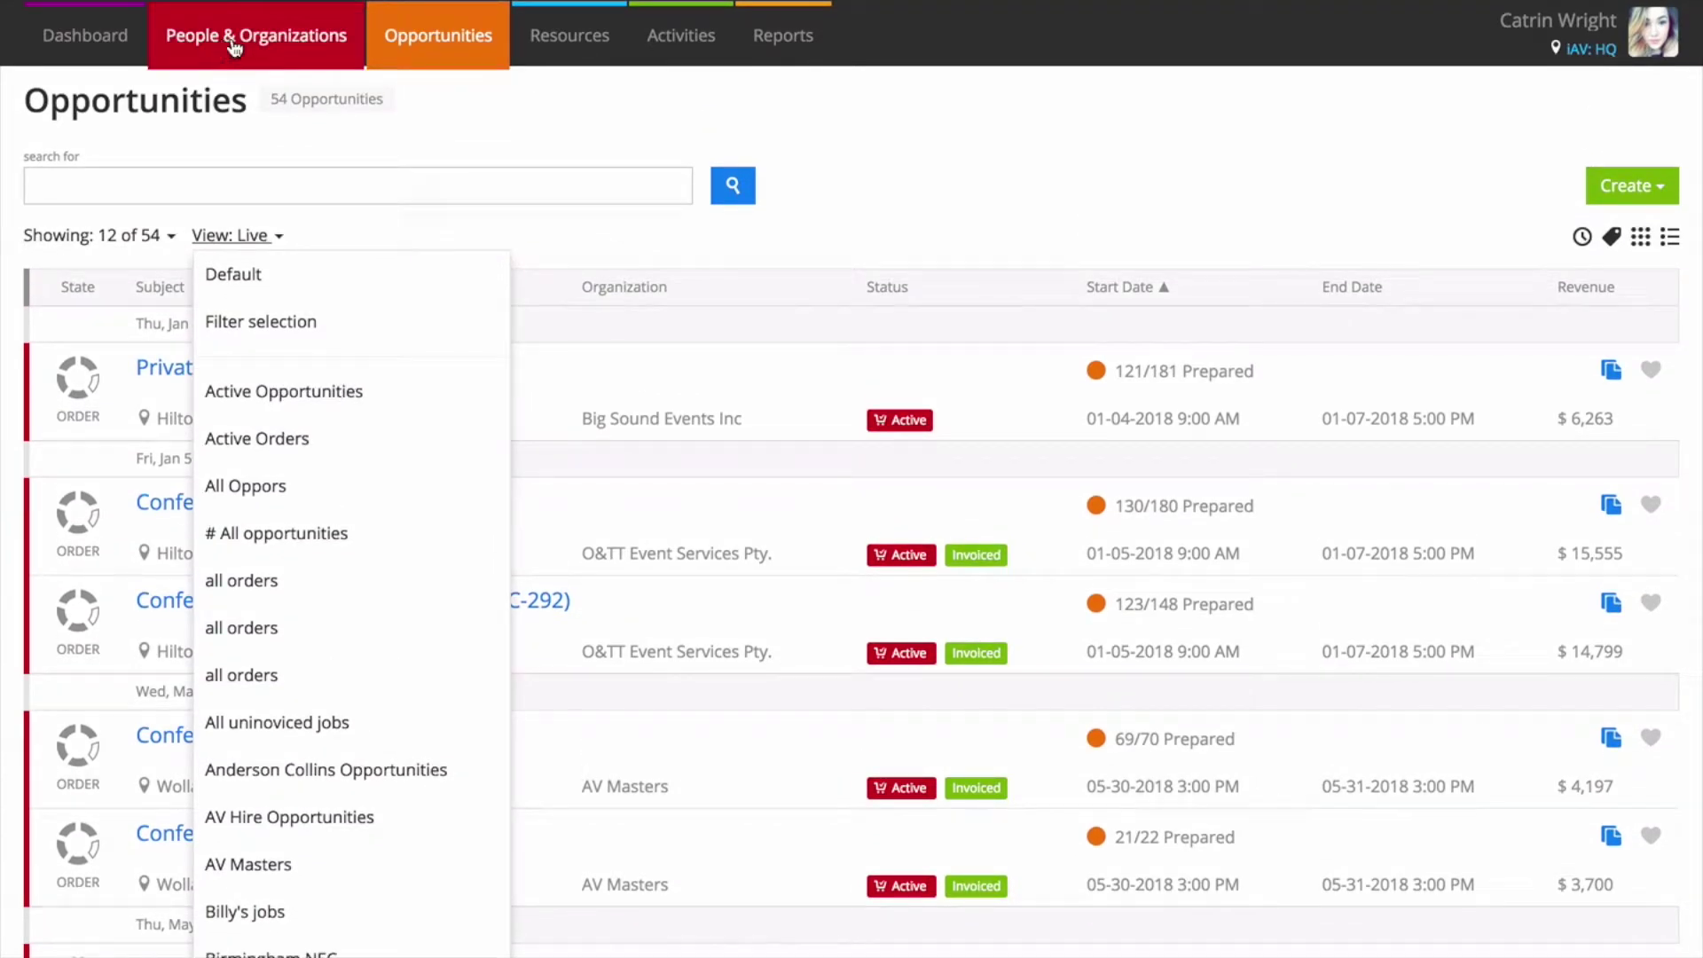
click(493, 46)
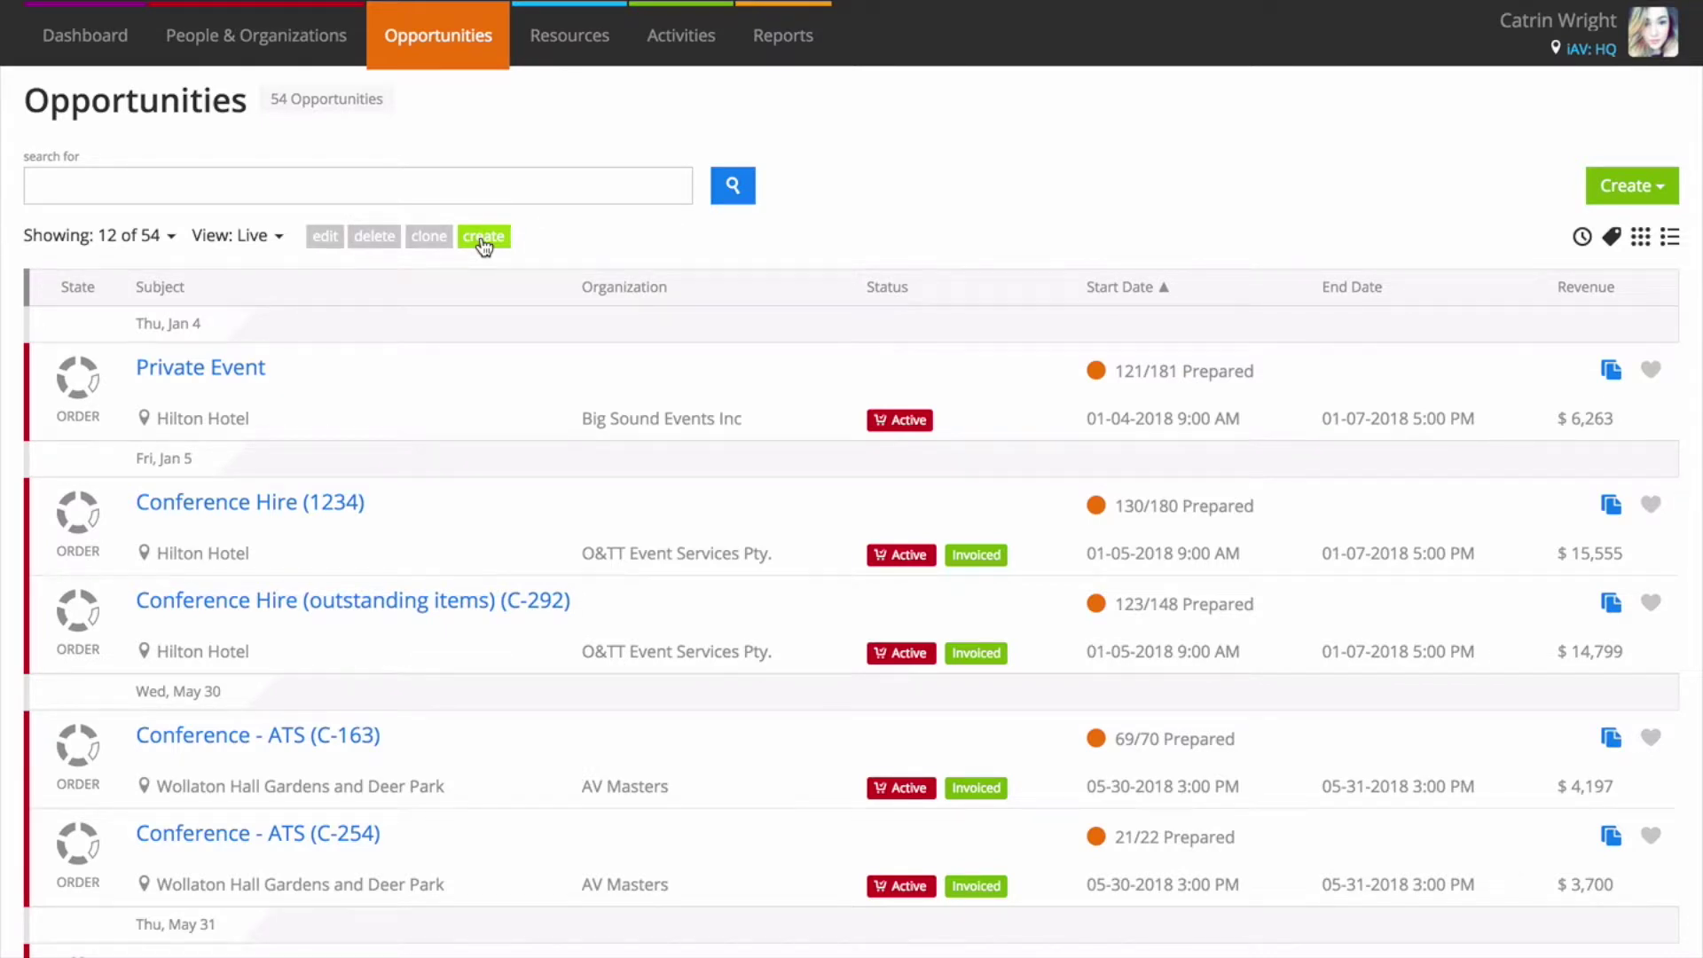
Start a new custom view for Opportunities with the green create button
click(484, 244)
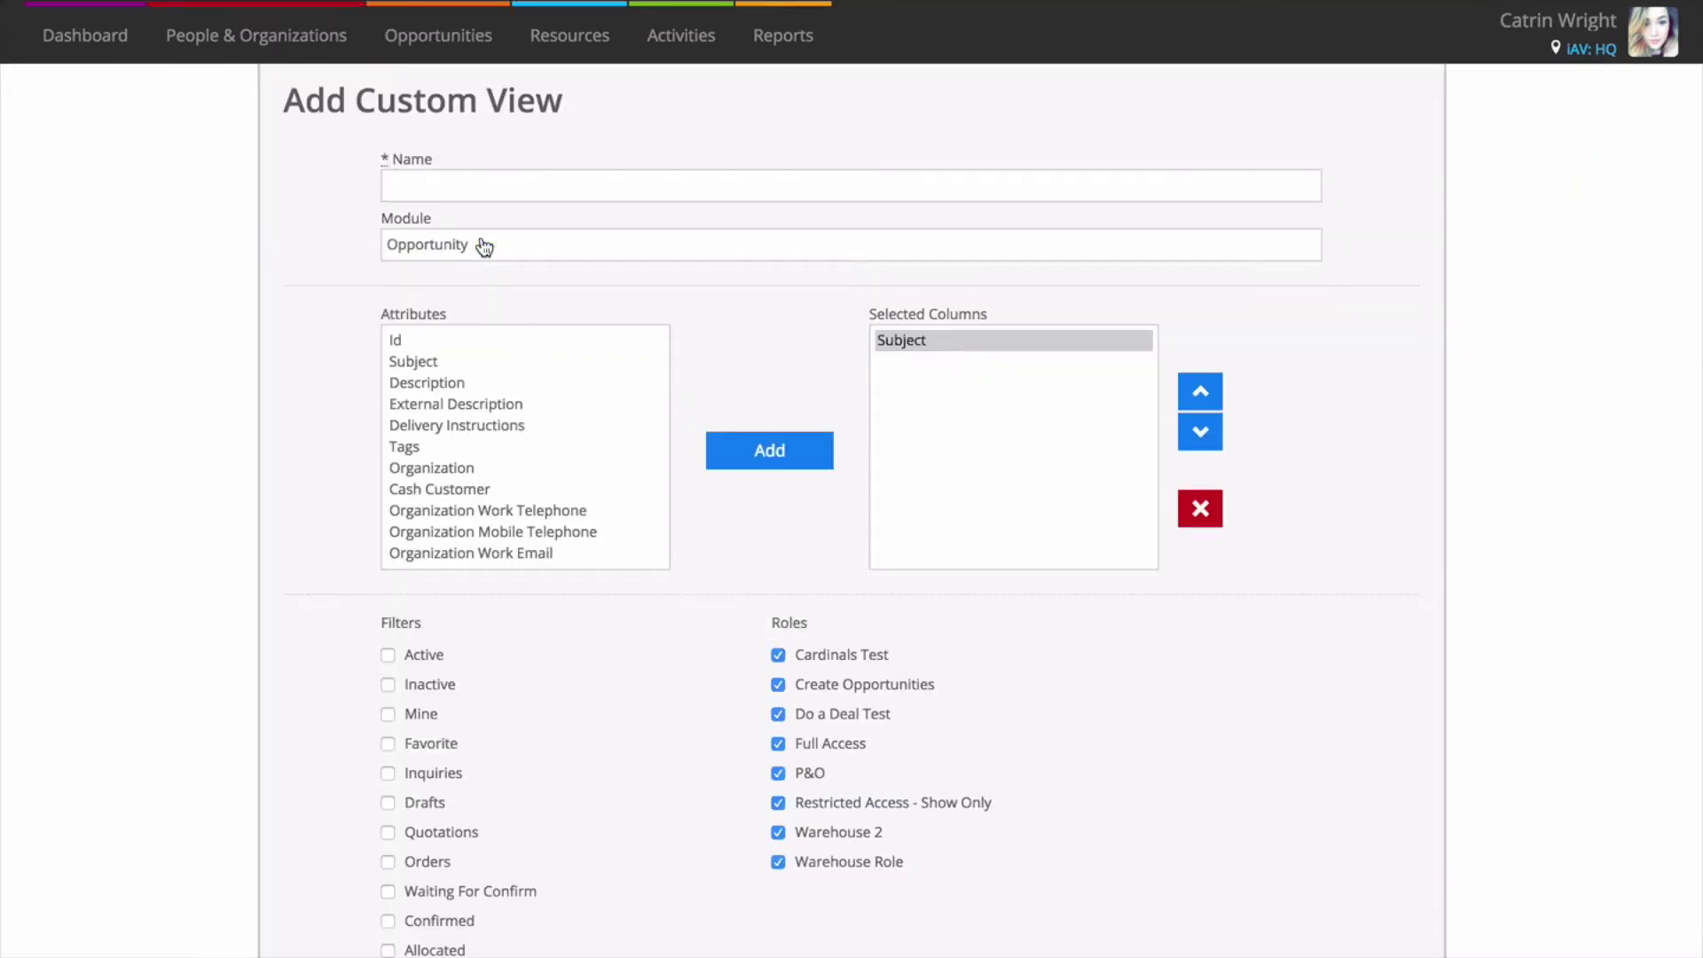
Name the view 'Uninvoiced orders' and add Organization, Start Date and End Date columns
click(463, 187)
text(Uninvoiced orders)
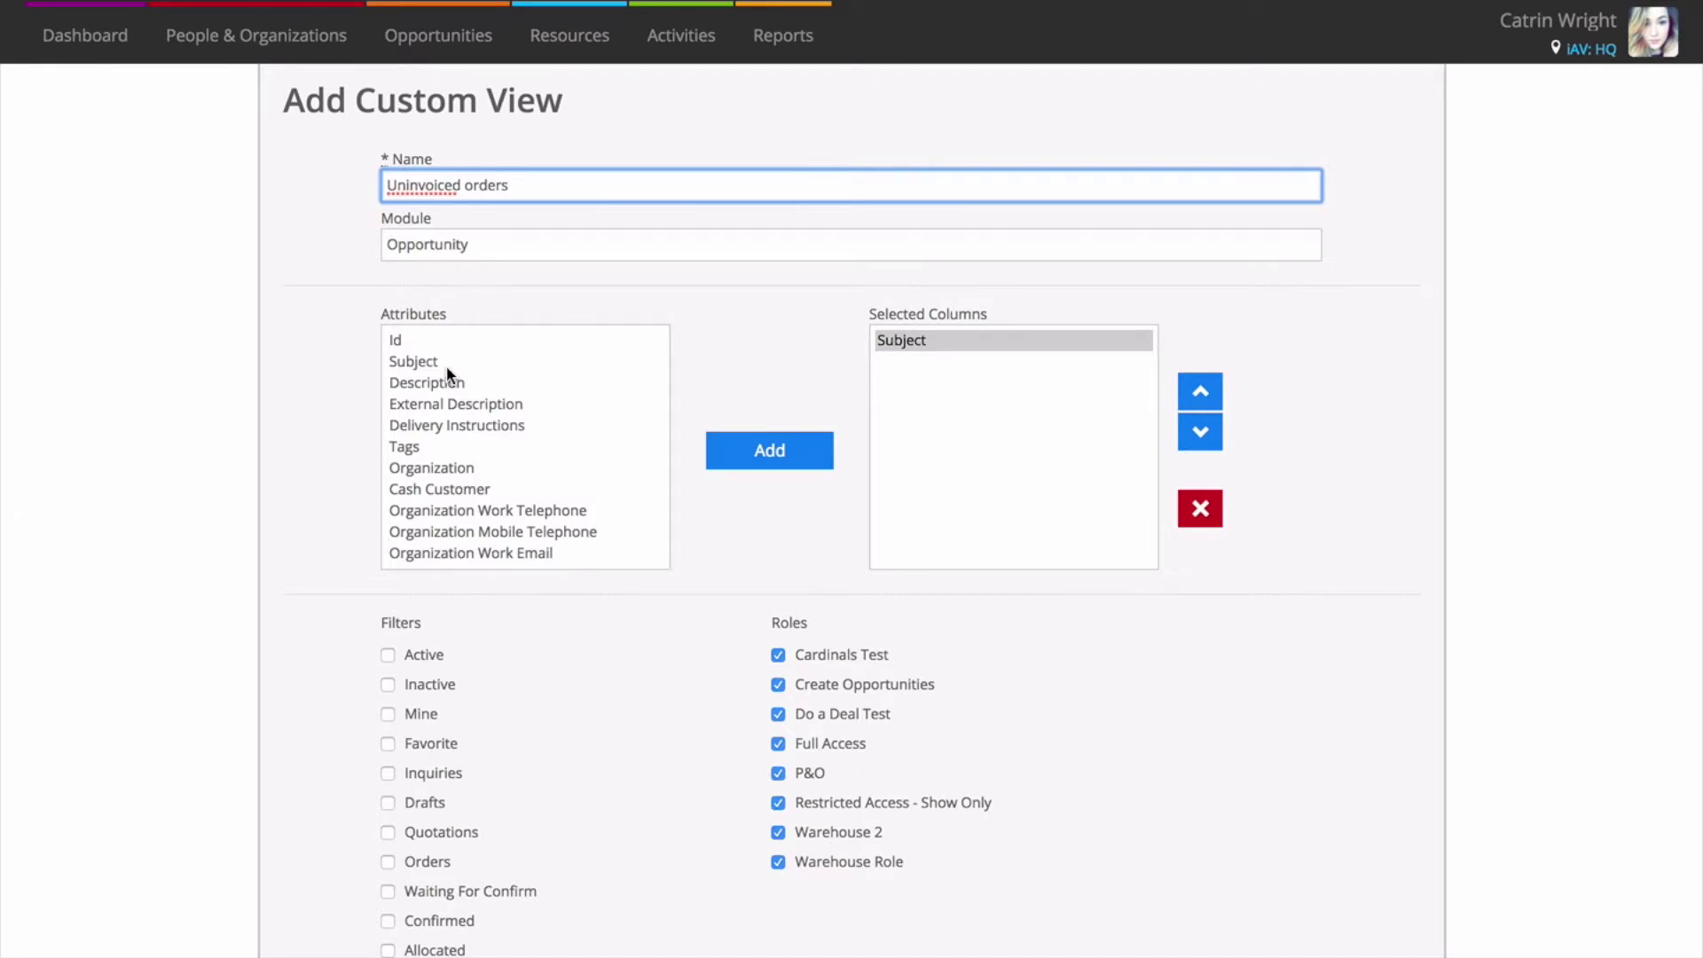
click(431, 468)
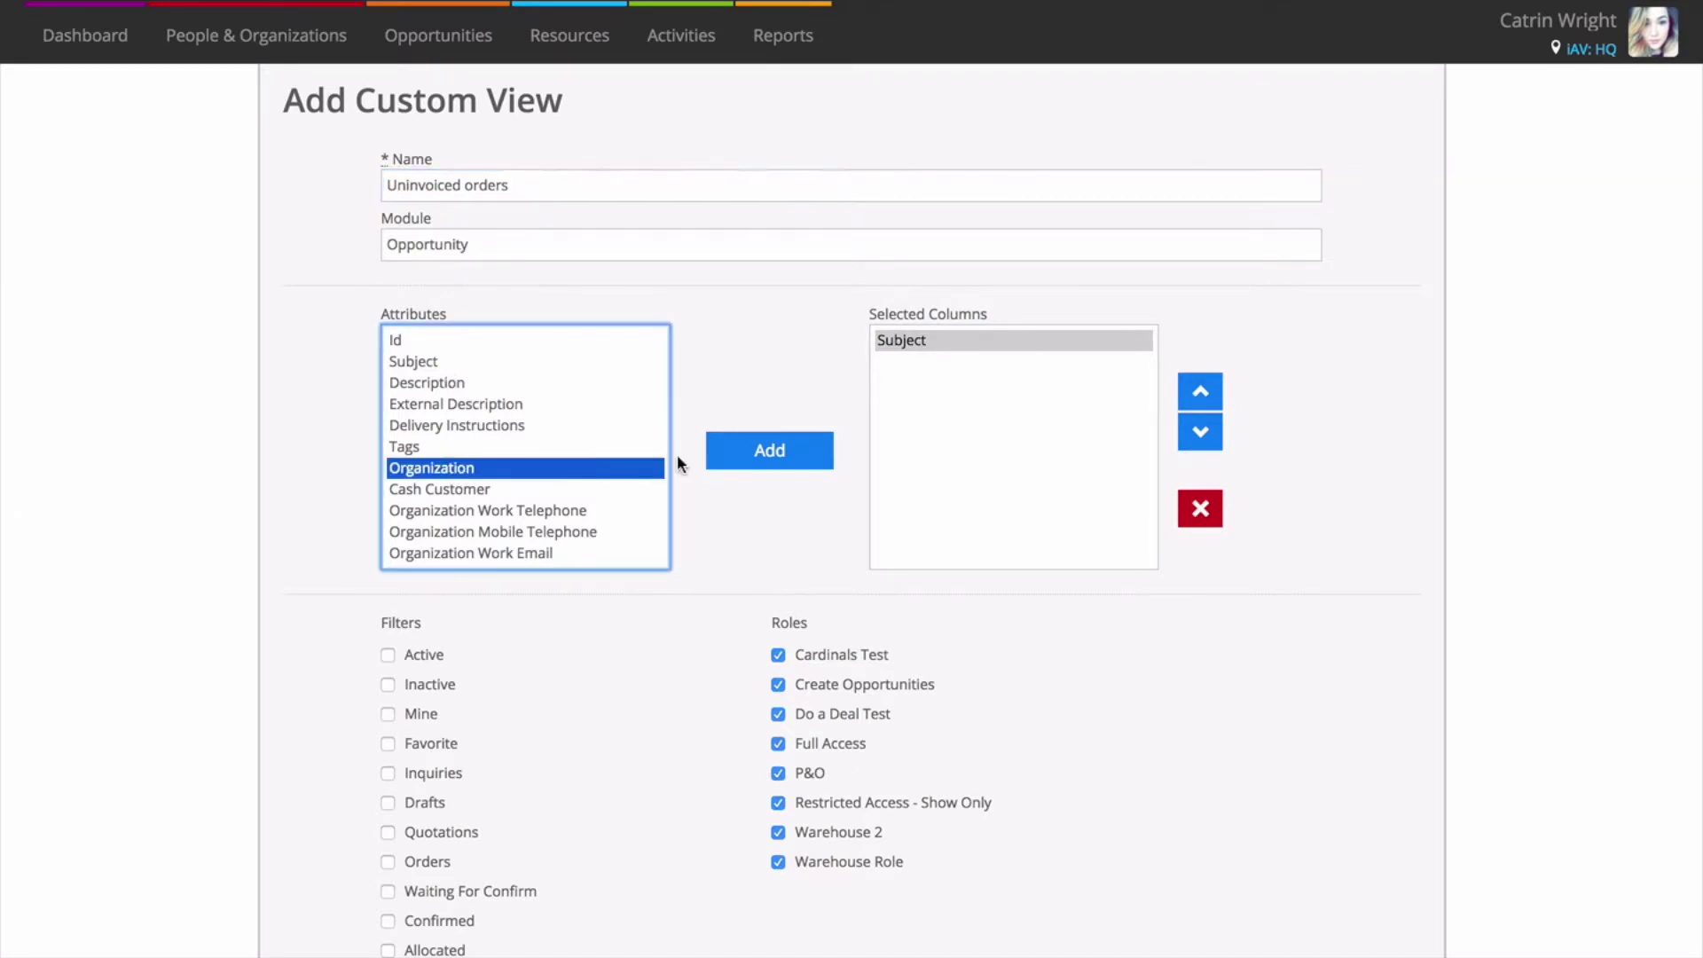
click(746, 453)
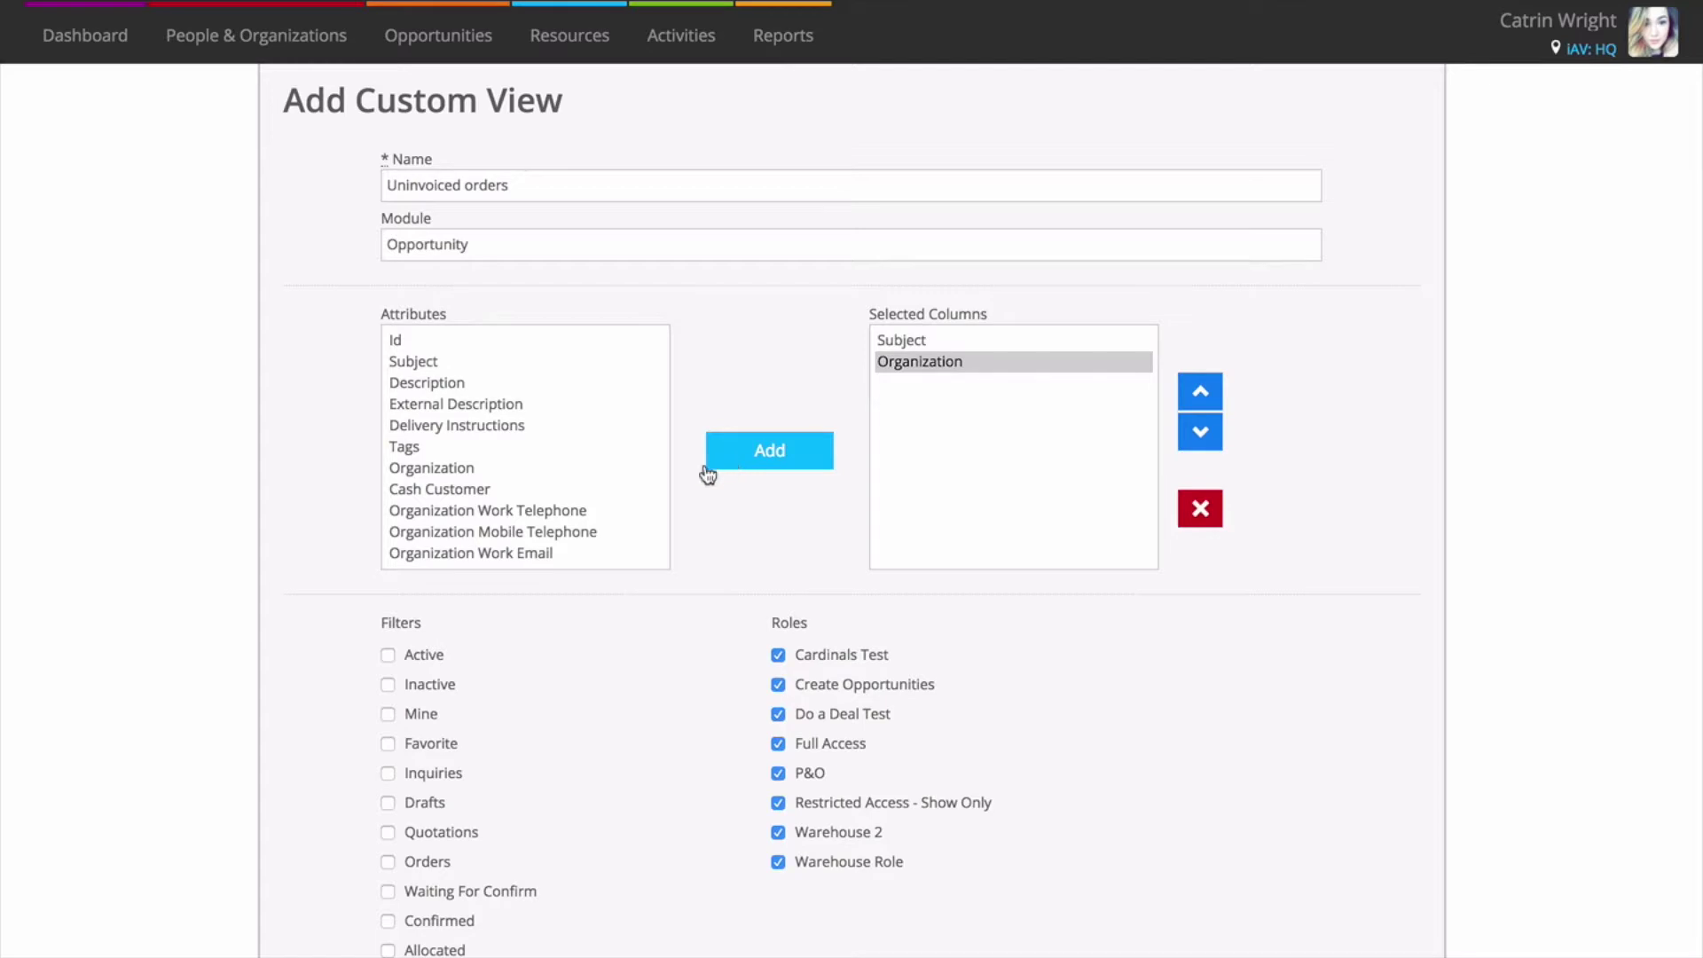
scroll(560, 467, down, 4)
scroll(560, 468, down, 3)
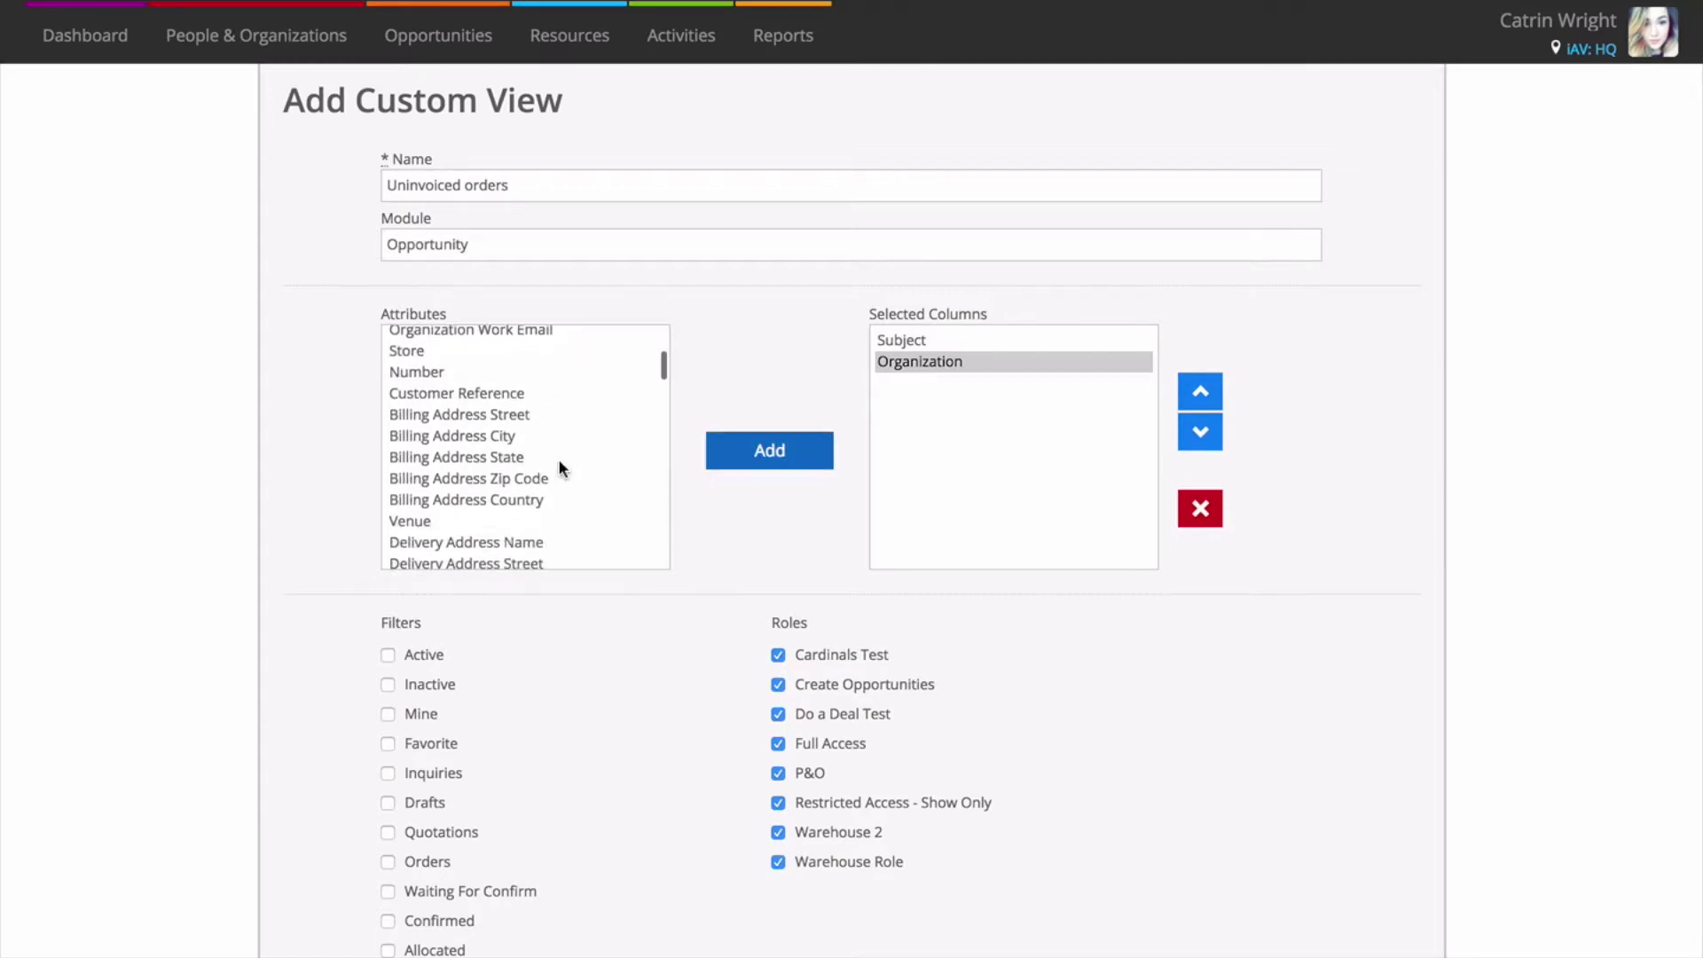
scroll(559, 467, down, 3)
scroll(559, 467, down, 3)
click(485, 453)
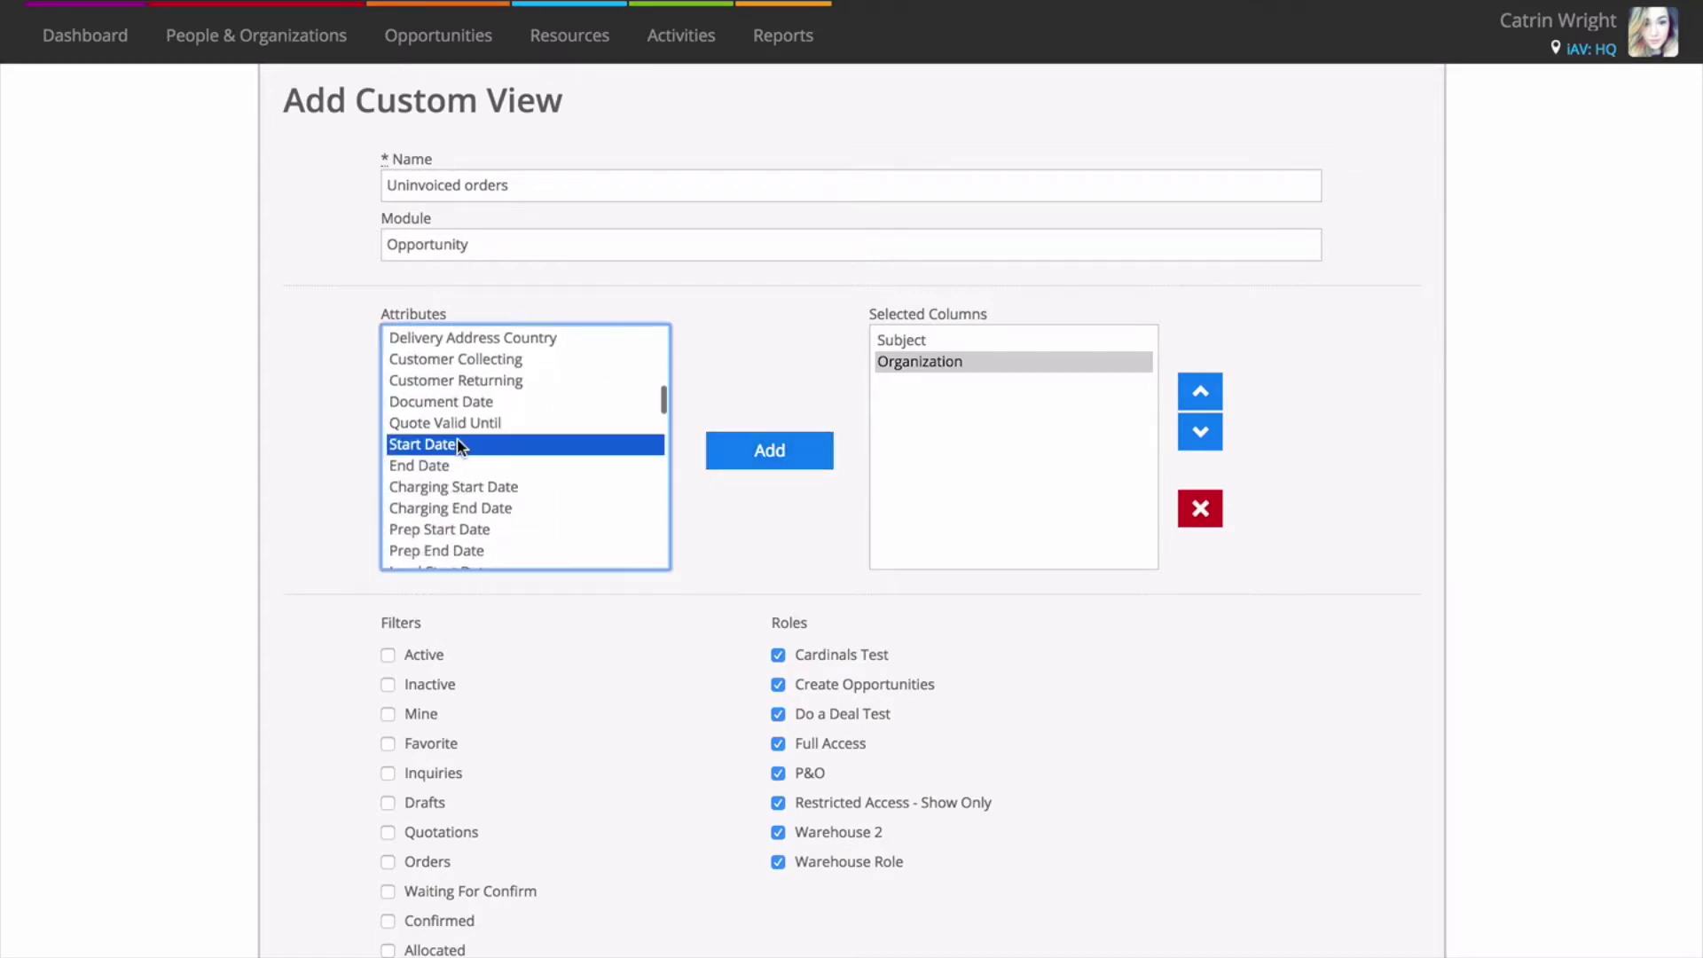
click(739, 453)
click(536, 467)
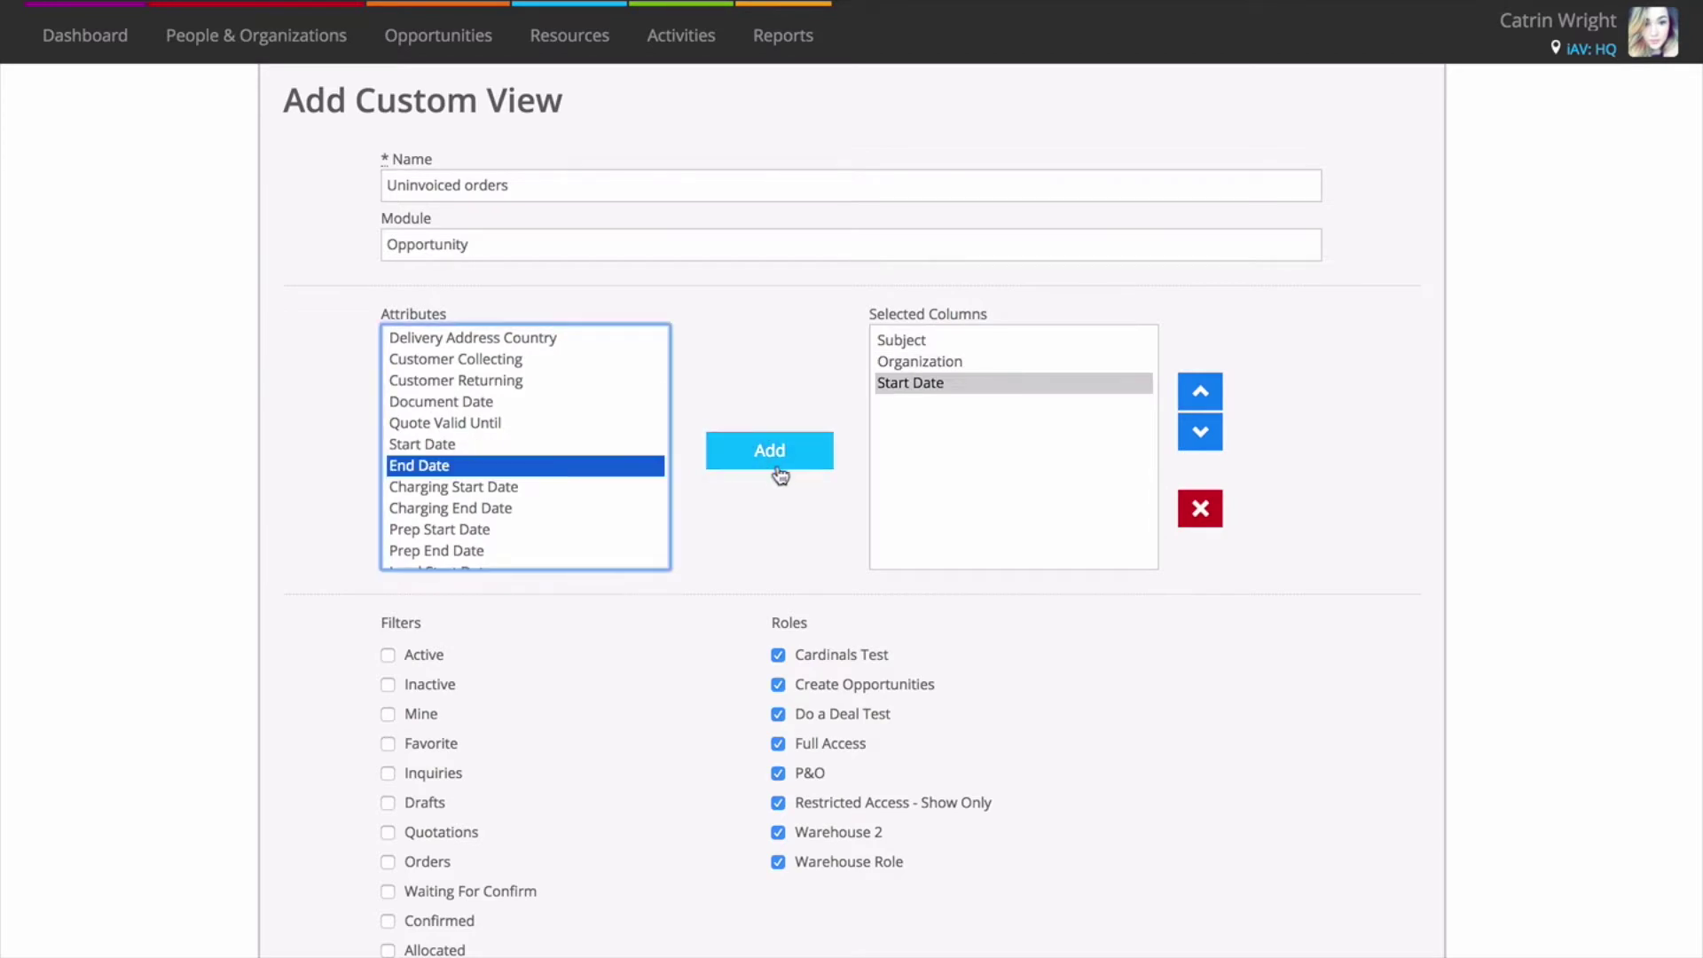
click(770, 459)
scroll(551, 491, down, 2)
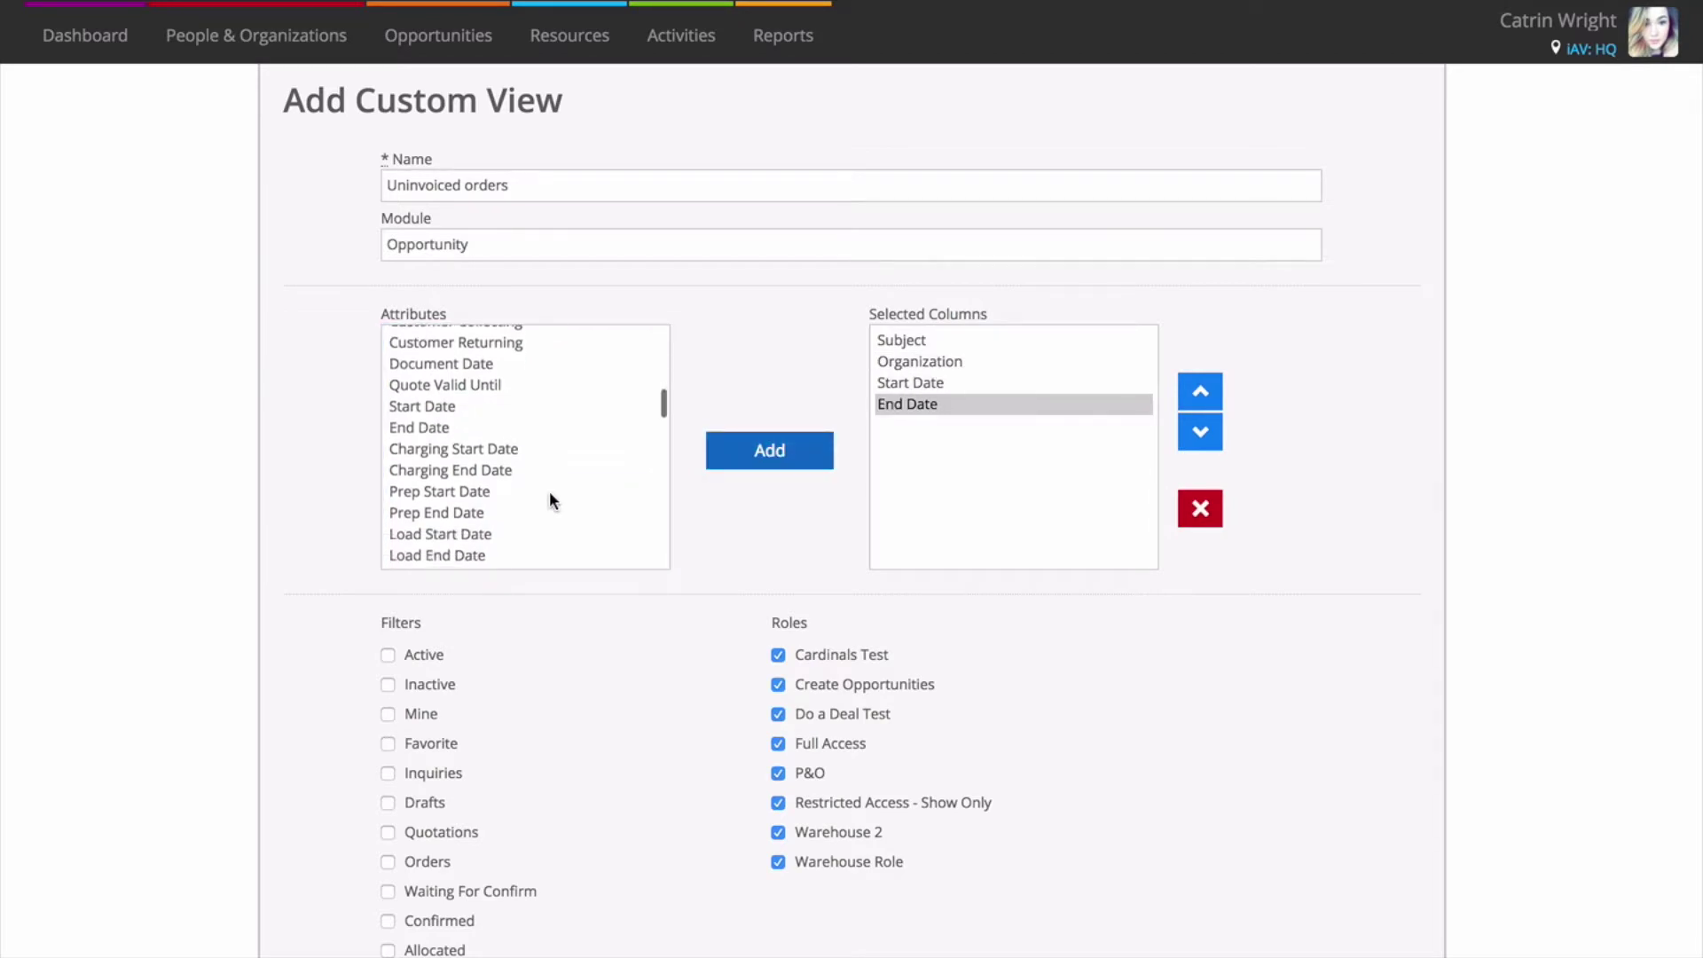
scroll(549, 491, down, 2)
scroll(550, 492, down, 1)
scroll(549, 491, down, 2)
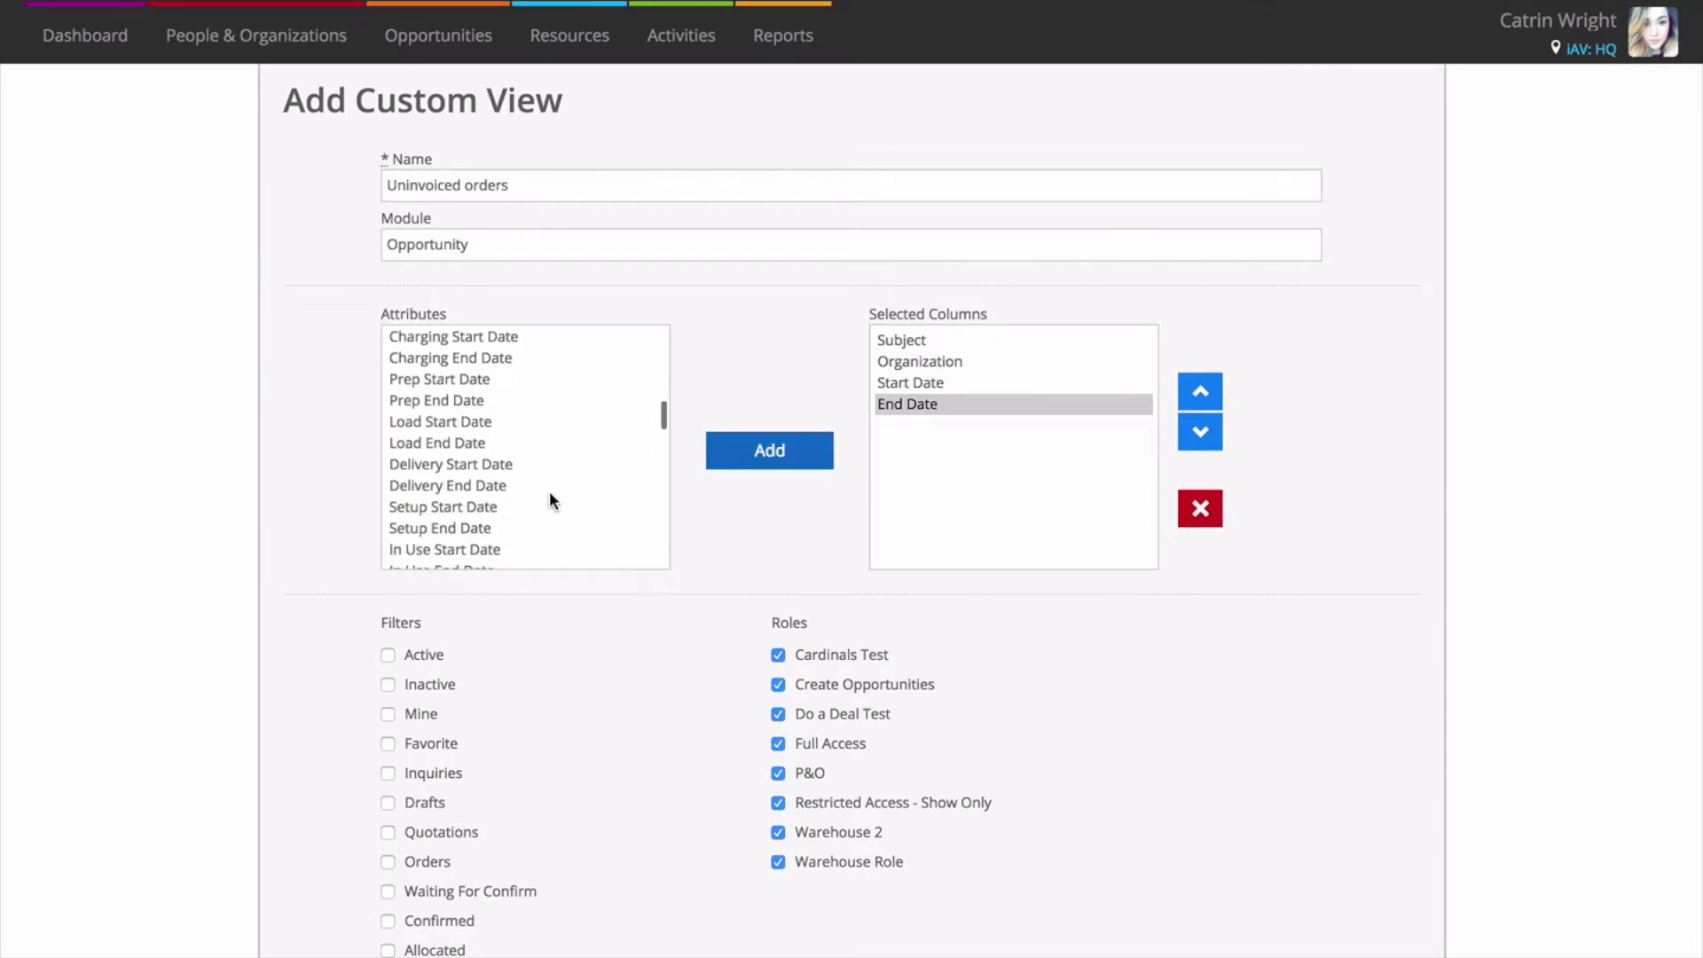
scroll(549, 492, down, 2)
scroll(550, 492, down, 2)
scroll(550, 491, down, 2)
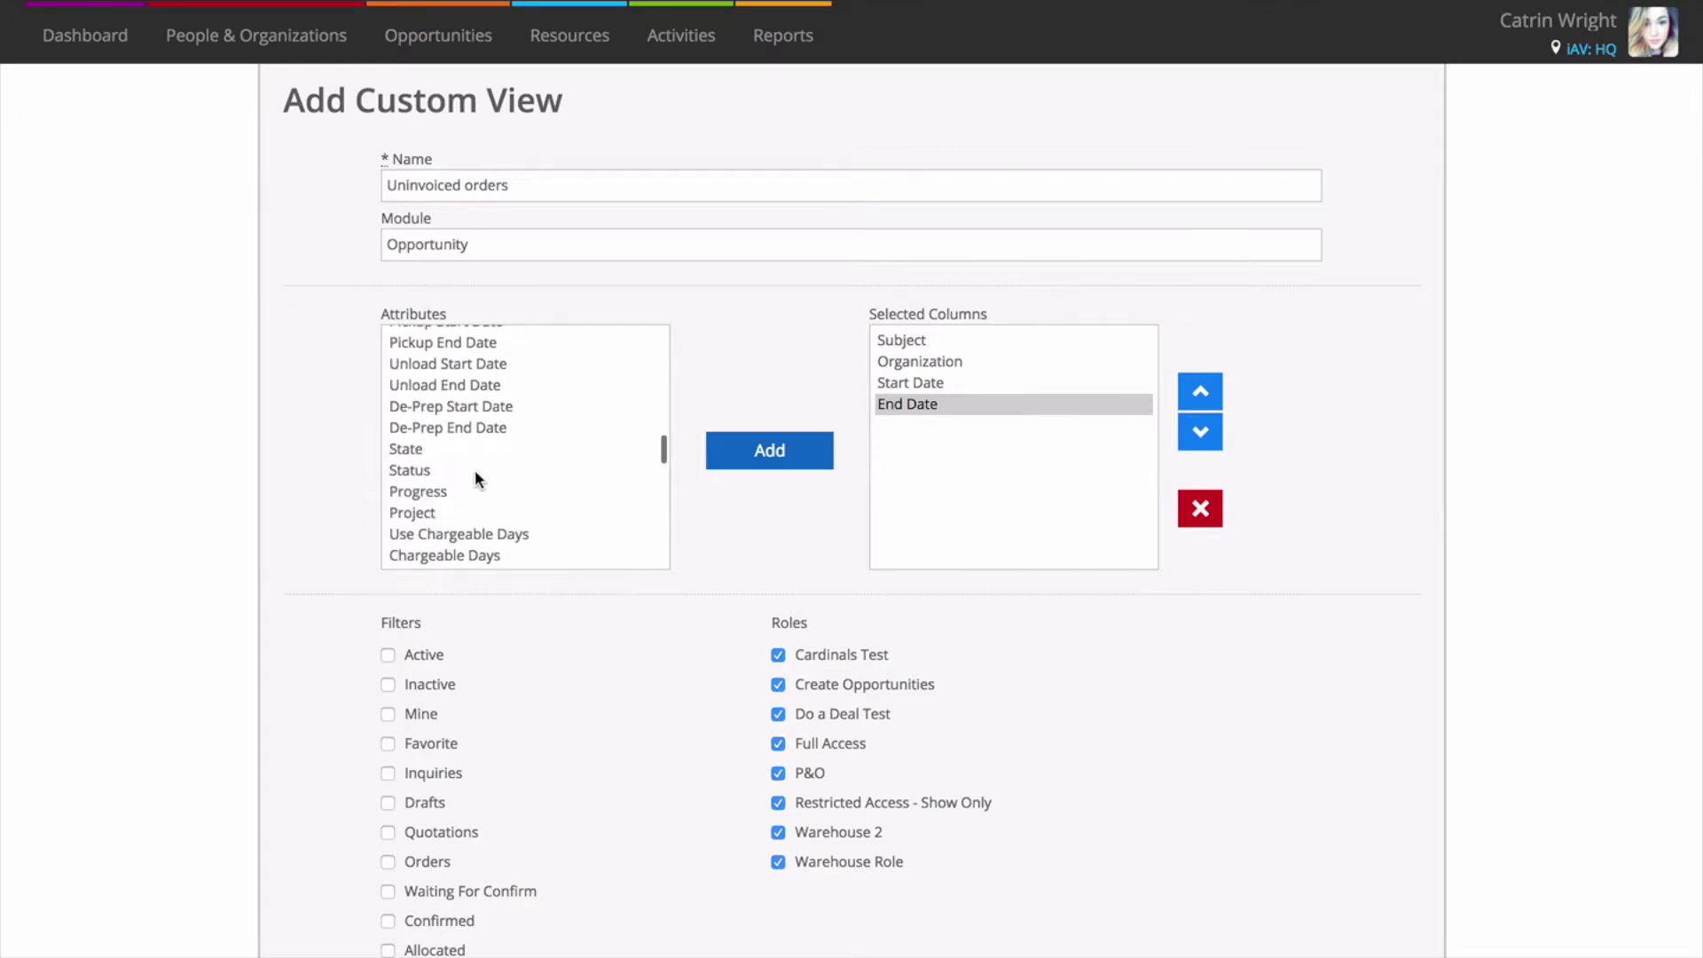
Add Status and Invoiced columns, ordering Invoiced above Status
click(409, 470)
click(729, 461)
scroll(576, 467, down, 3)
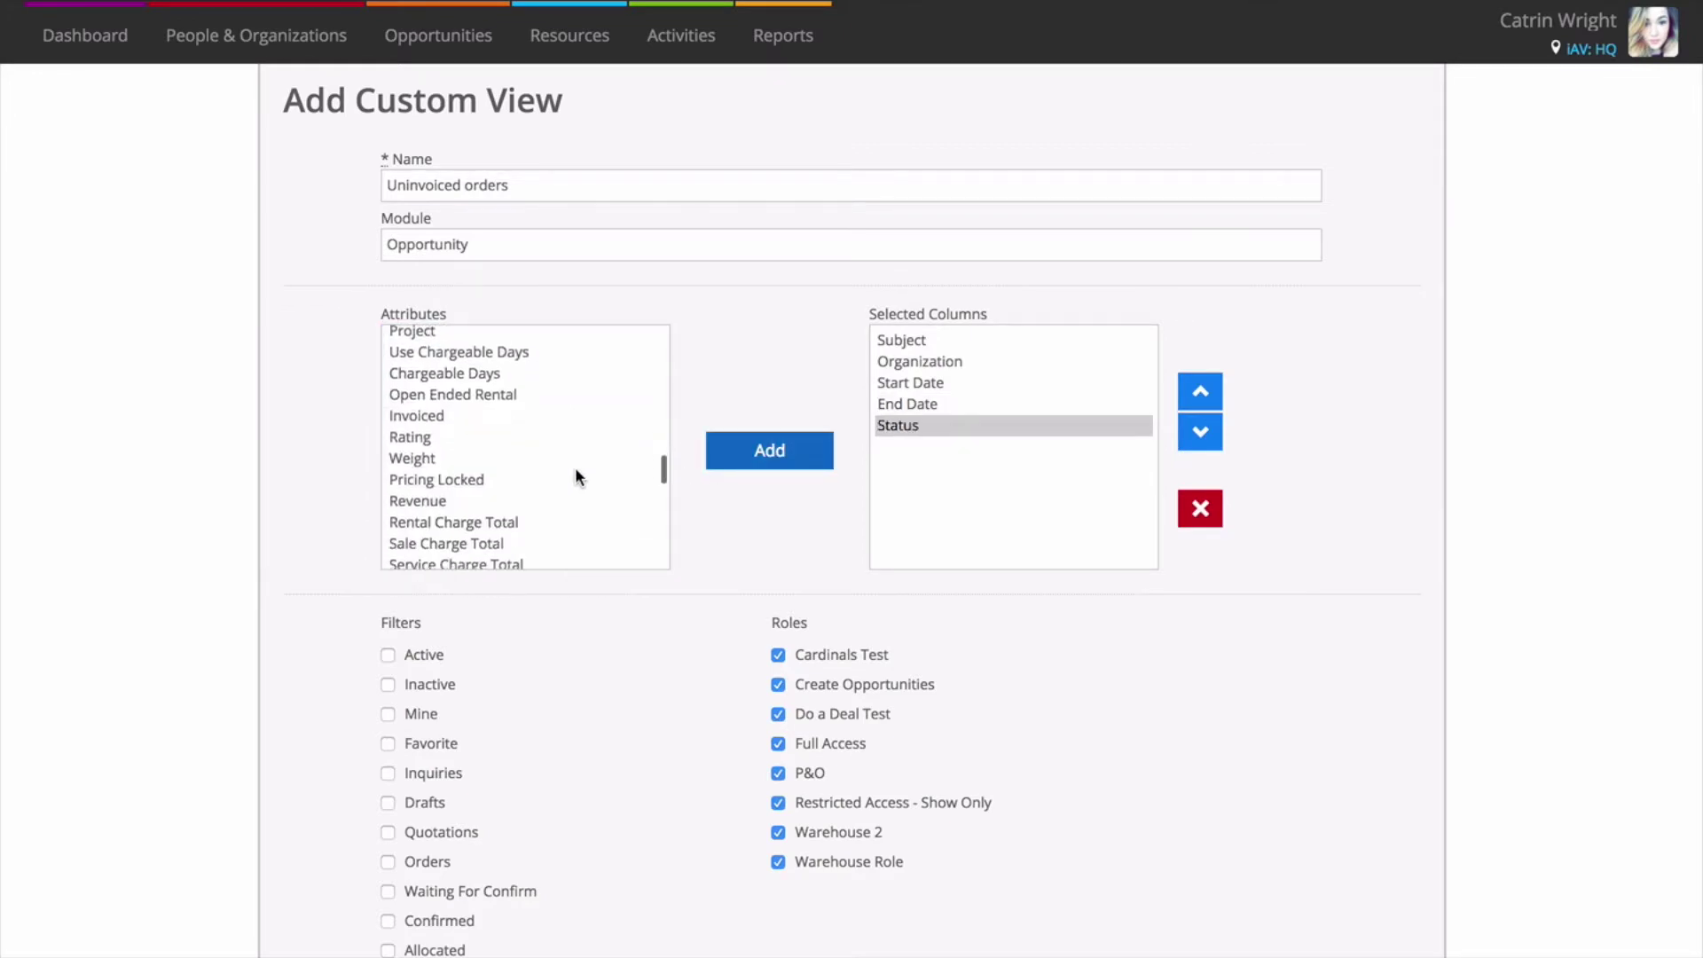
click(510, 420)
click(745, 452)
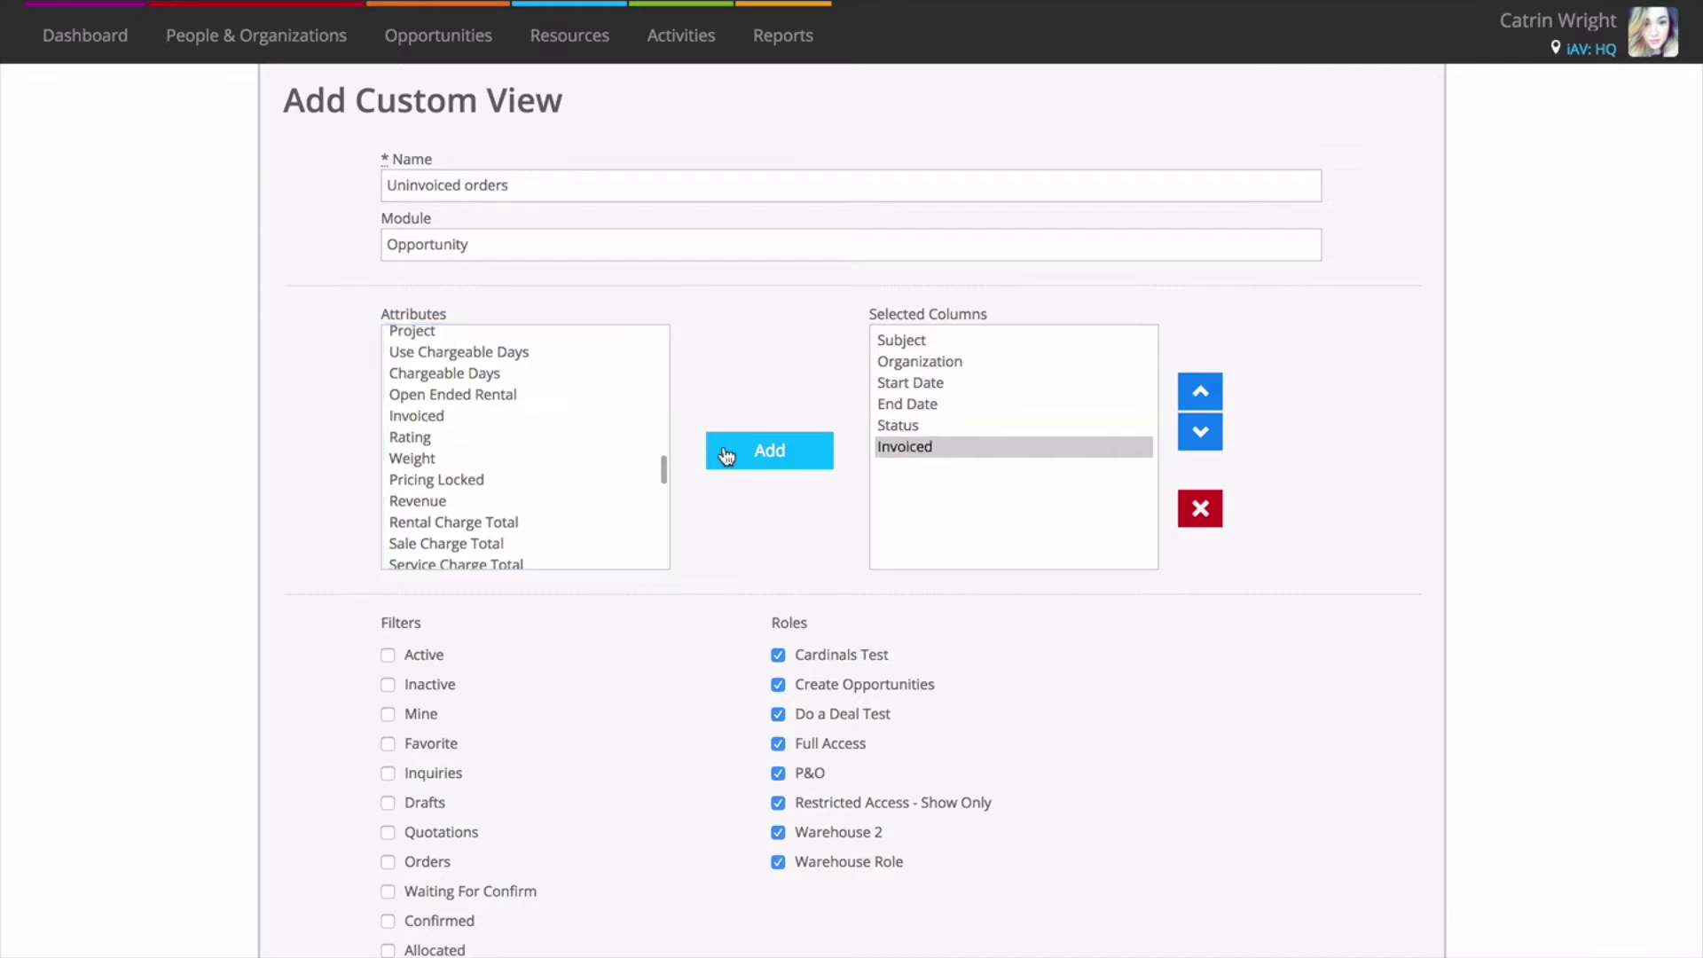
click(1200, 390)
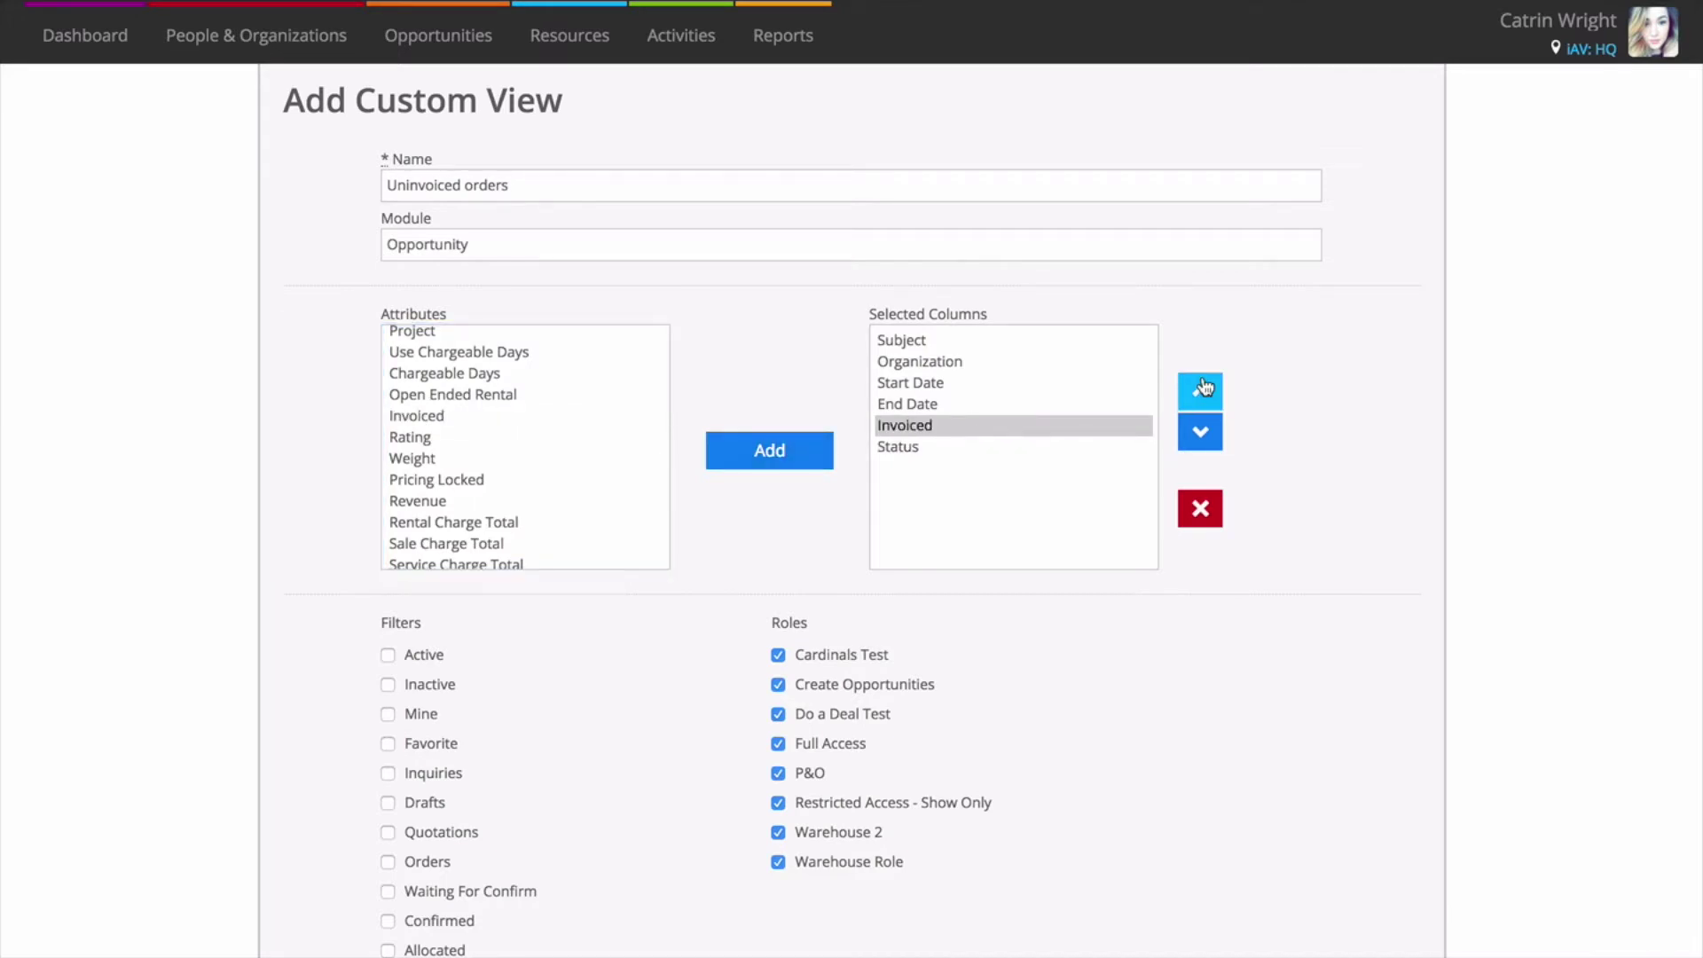
scroll(1199, 612, down, 3)
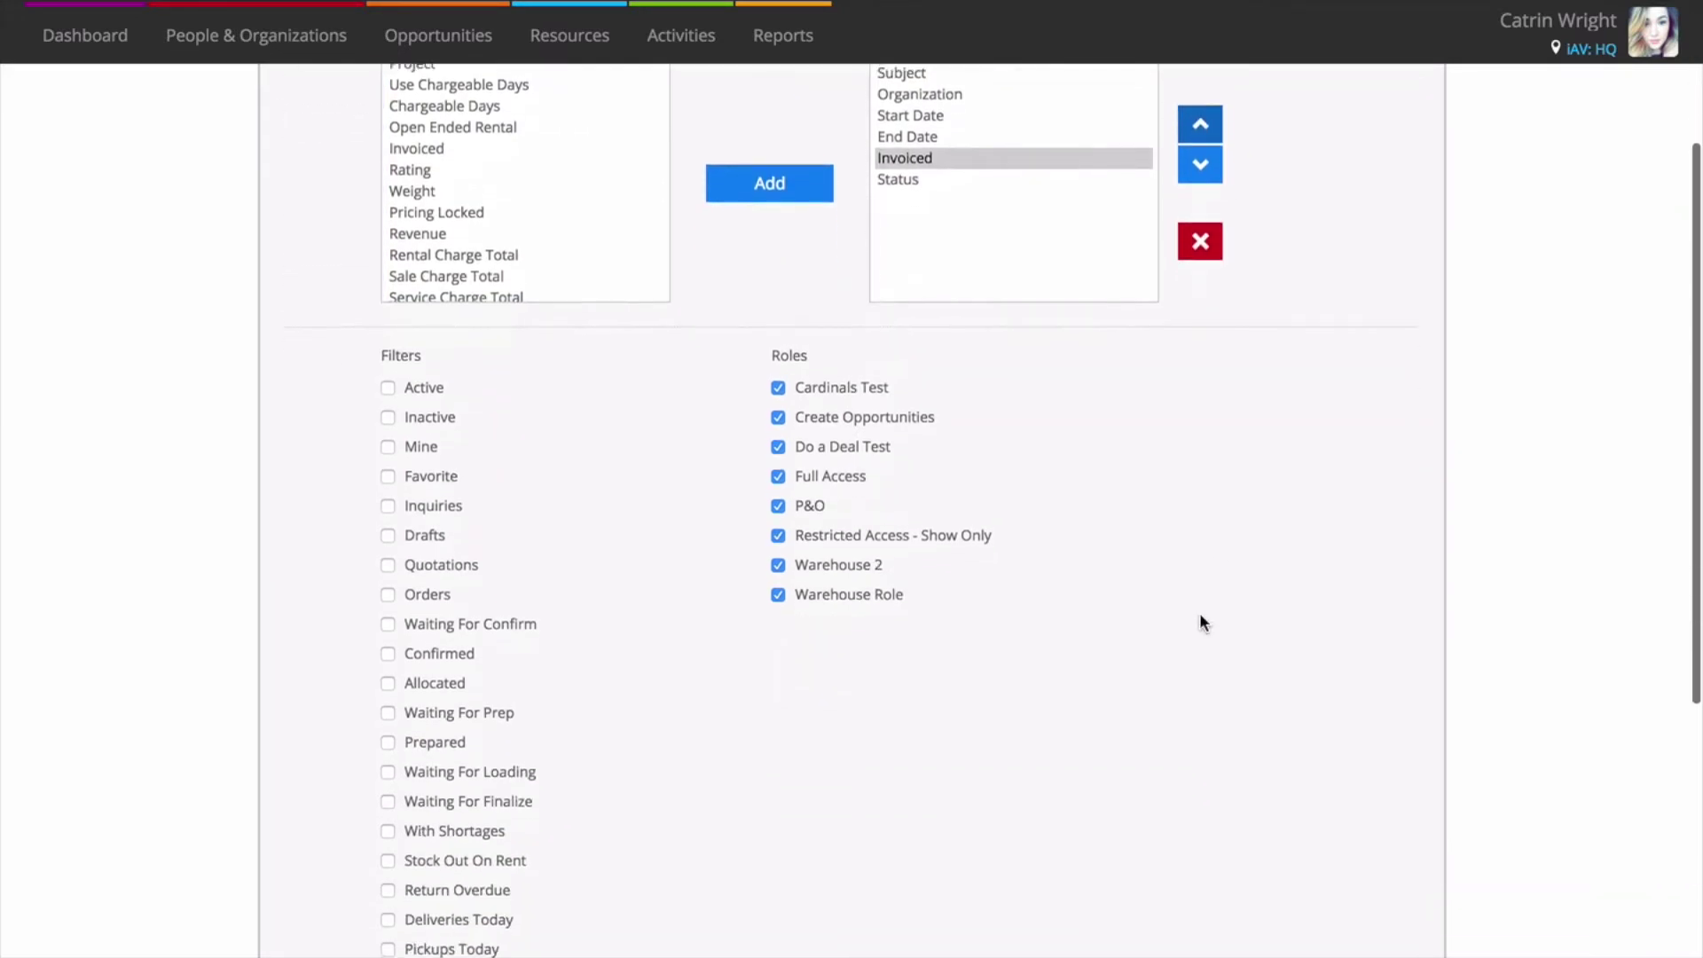
scroll(1200, 612, down, 1)
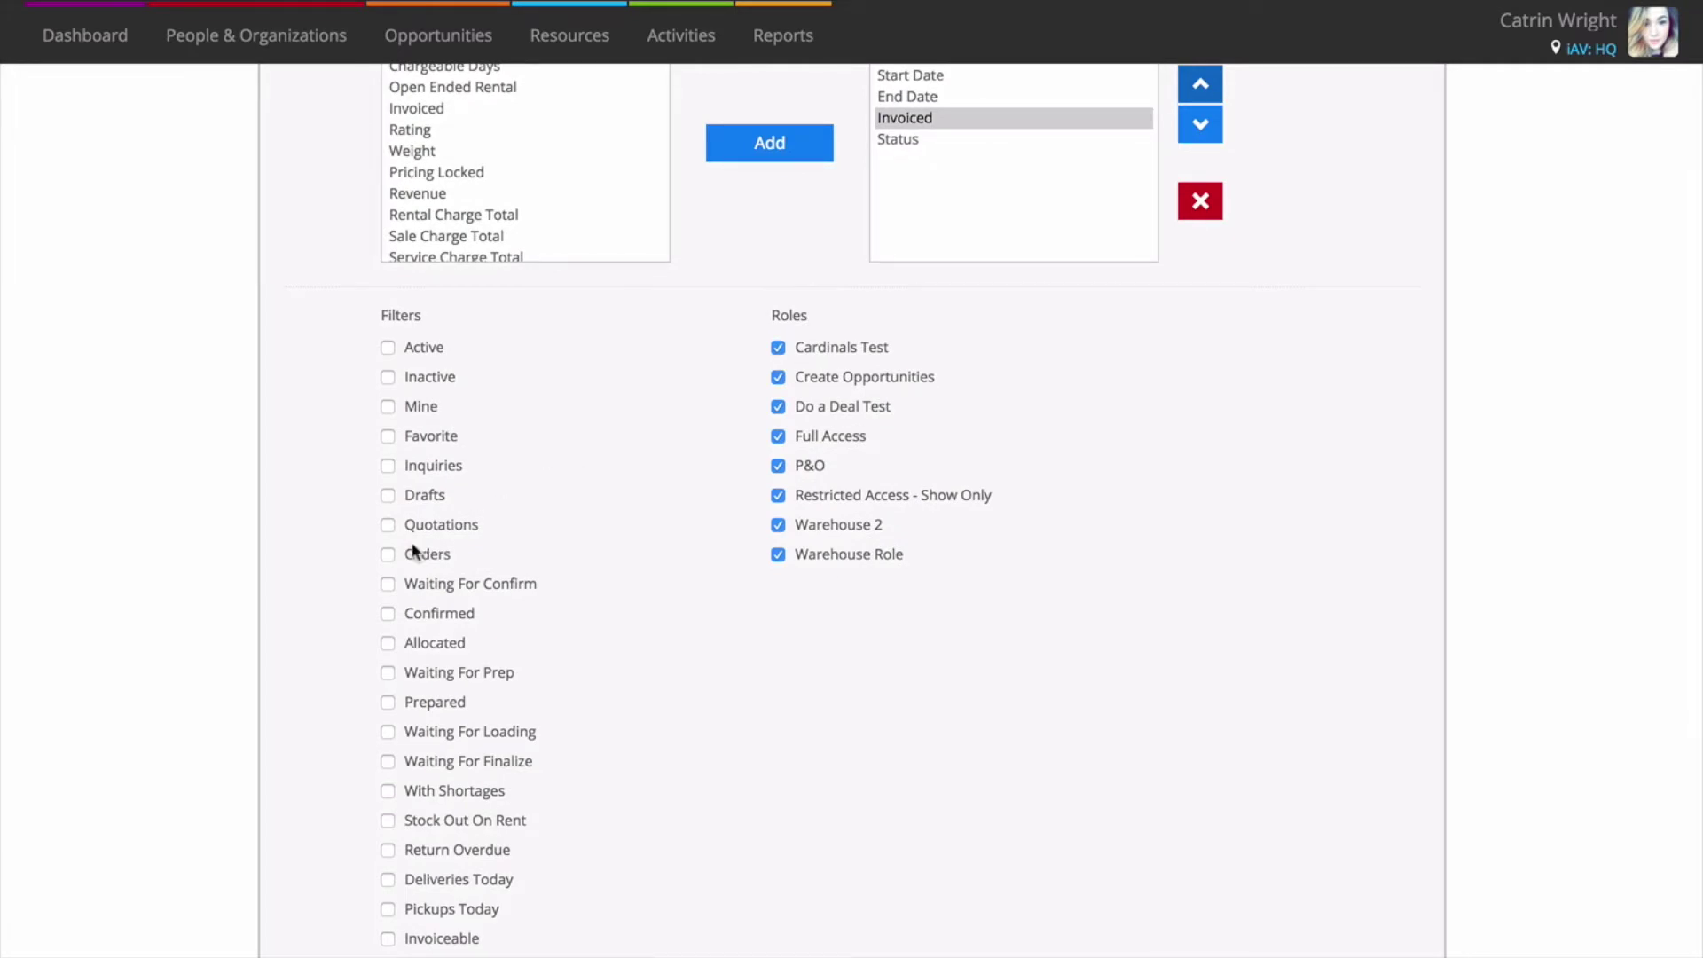
Tick the Orders filter alongside Uninvoiced and add a first criteria row
click(388, 553)
scroll(431, 774, down, 3)
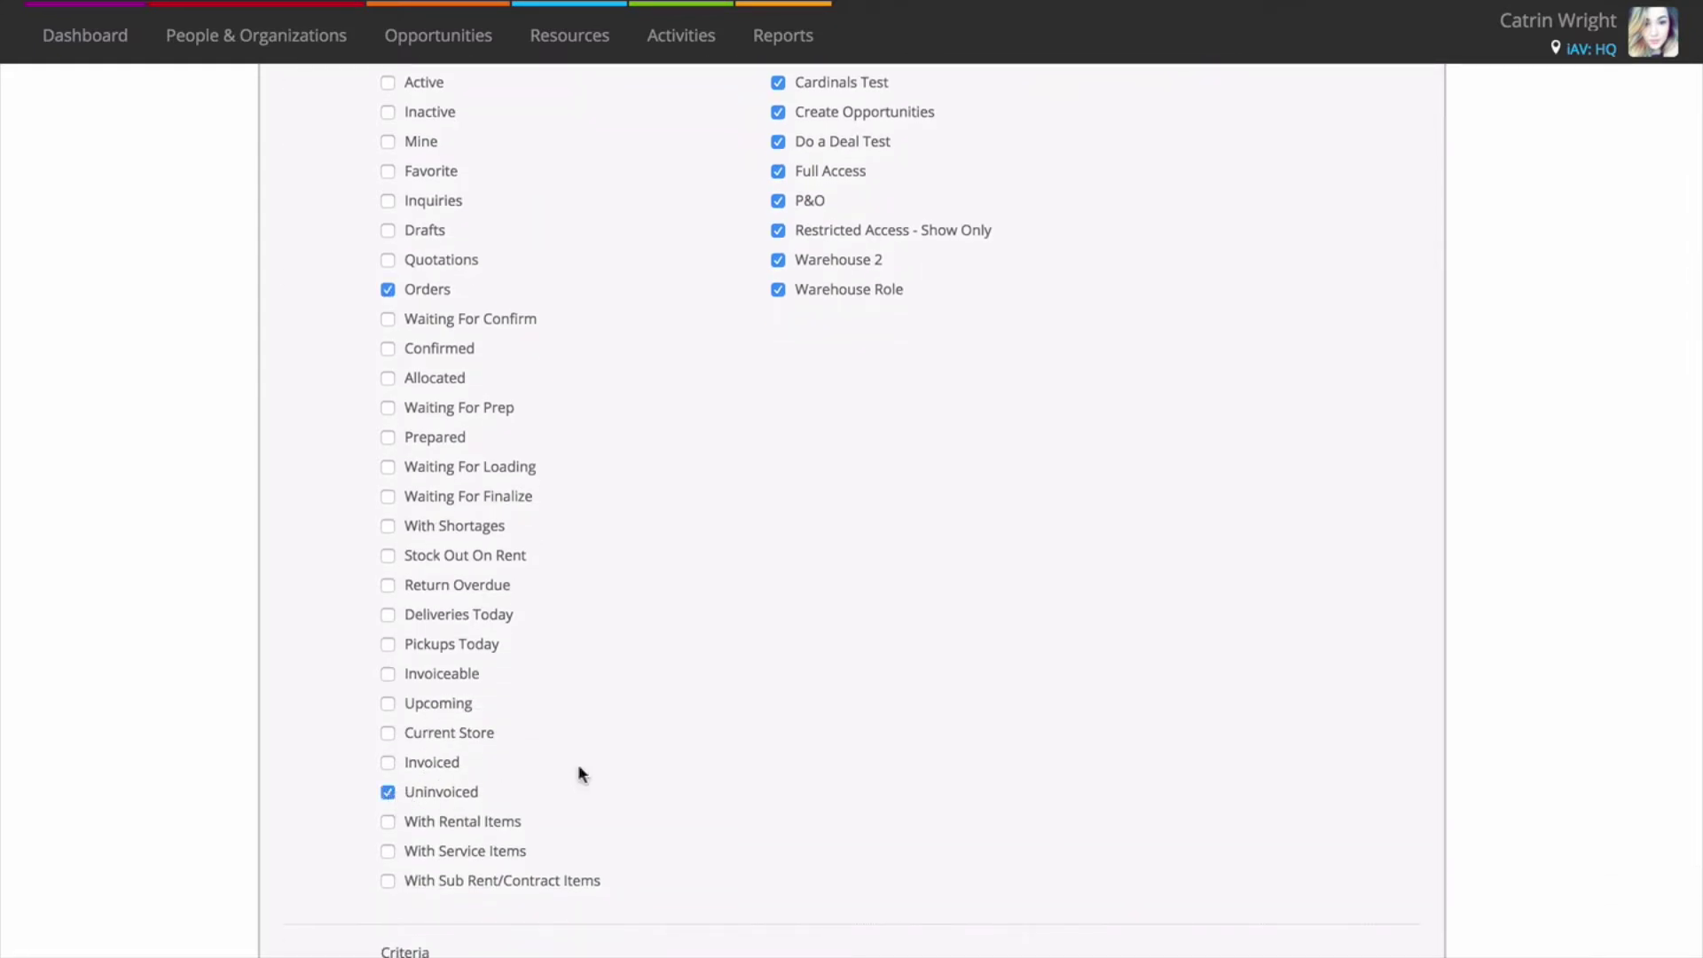
scroll(675, 762, down, 3)
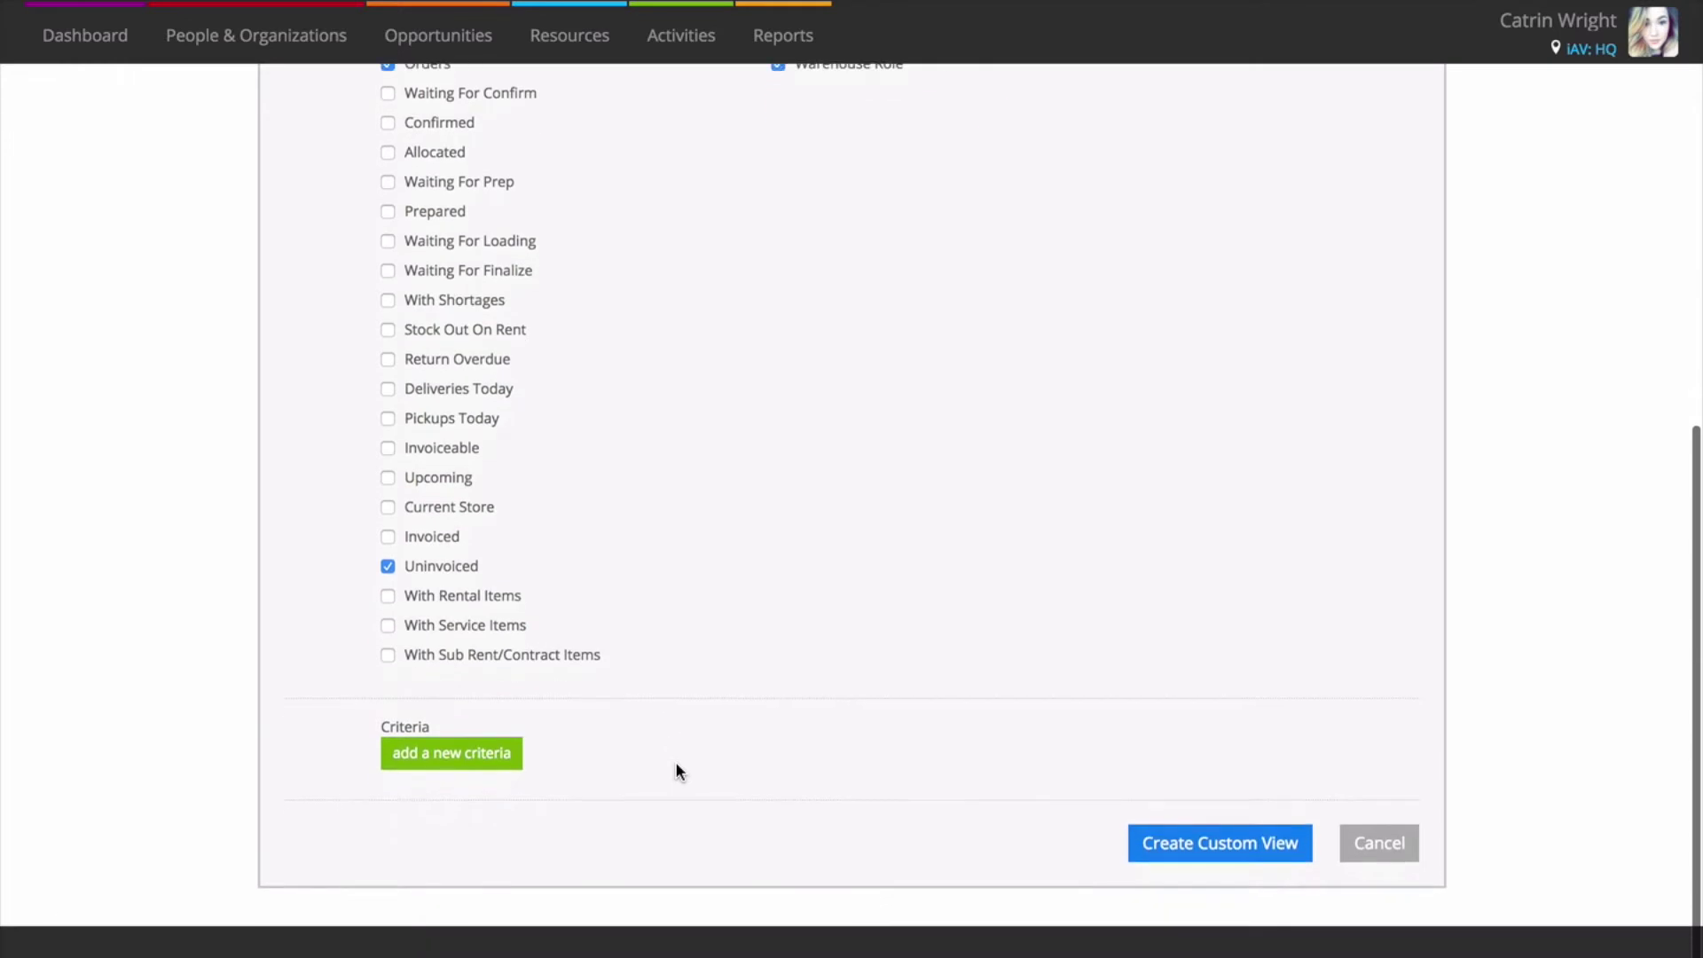
click(497, 757)
Set the first criterion to End Date until yesterday
click(577, 750)
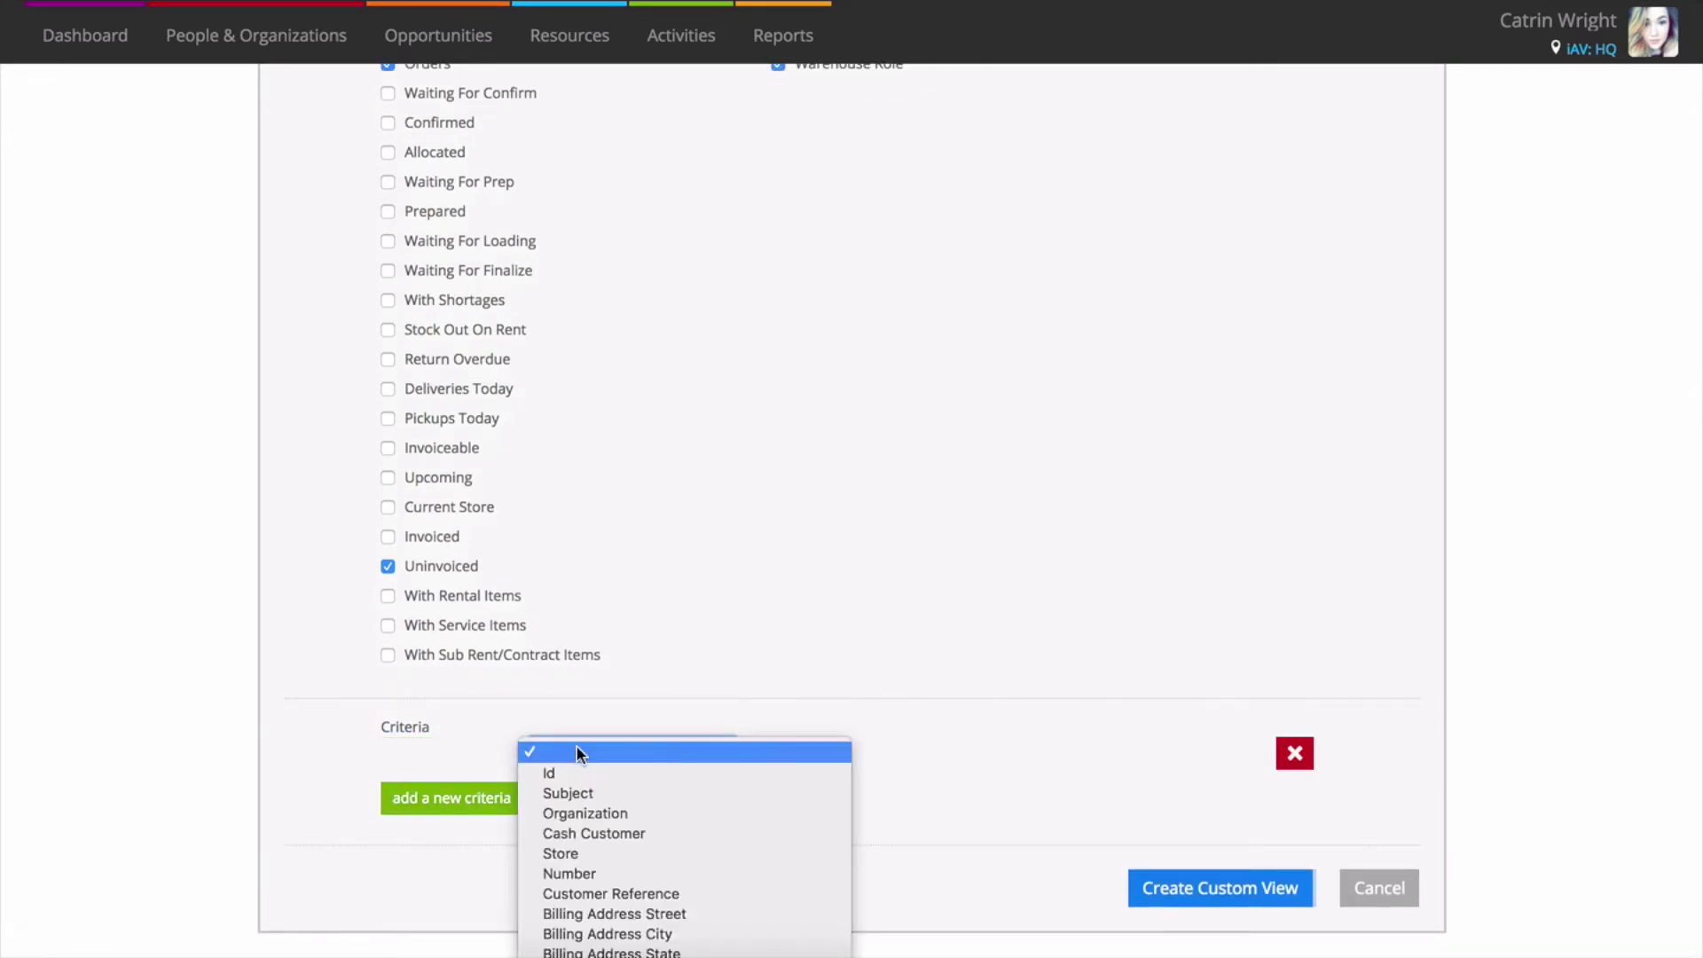
scroll(662, 797, down, 5)
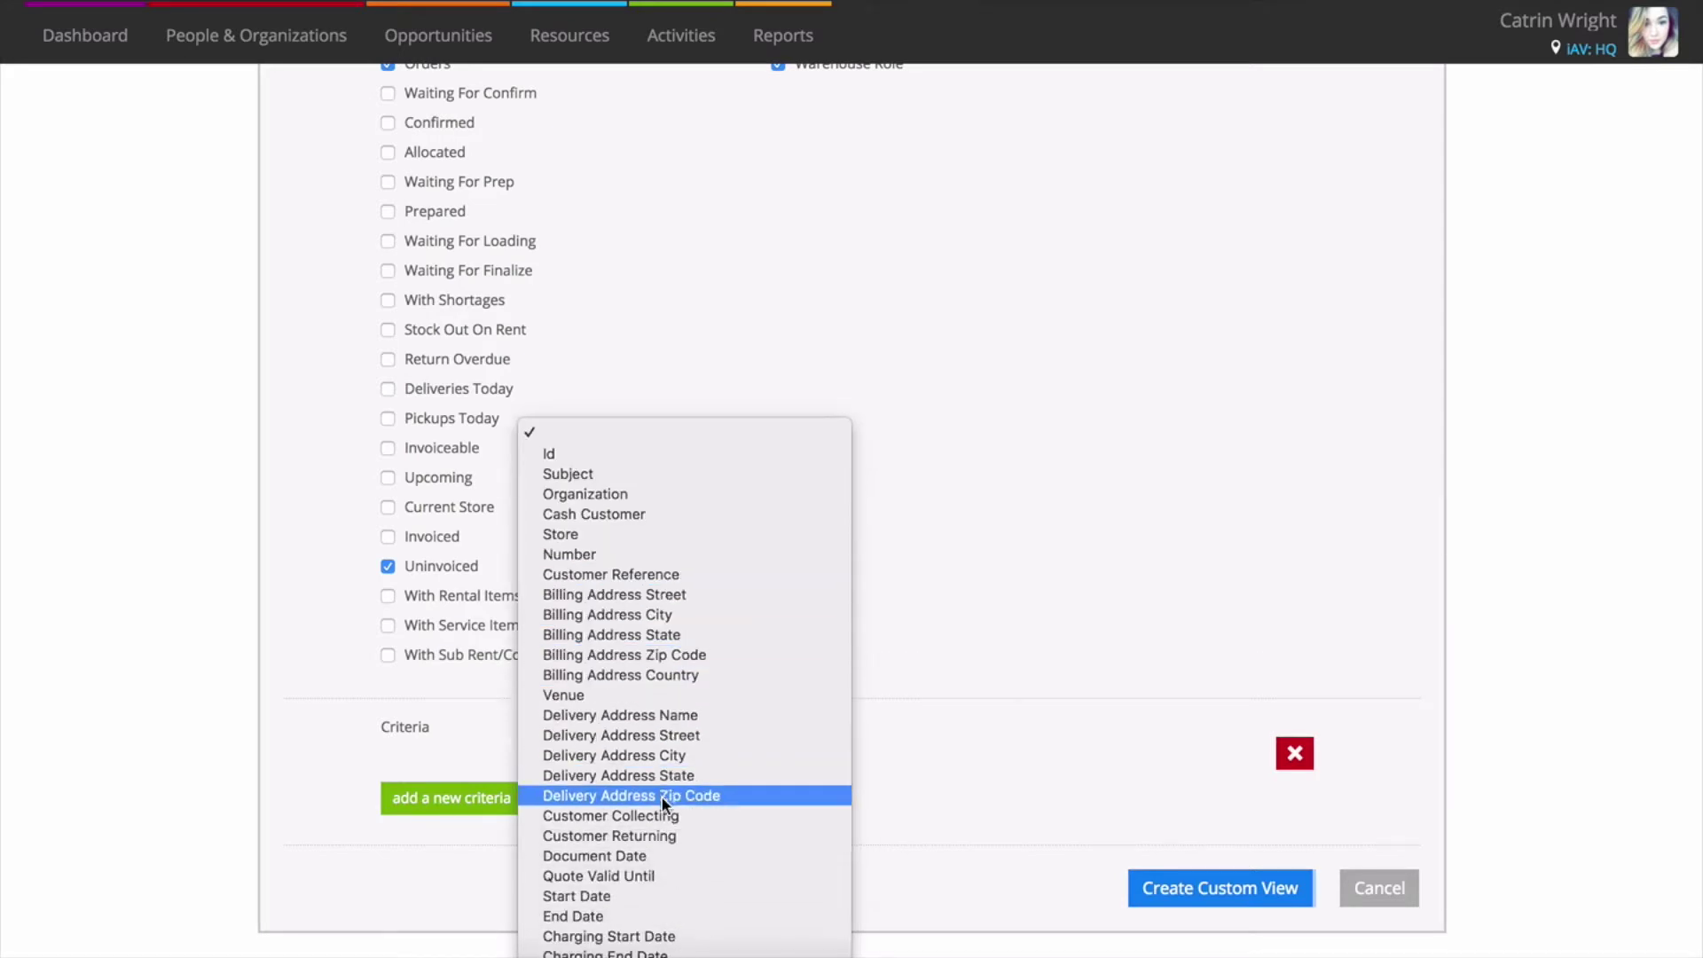
scroll(662, 796, down, 3)
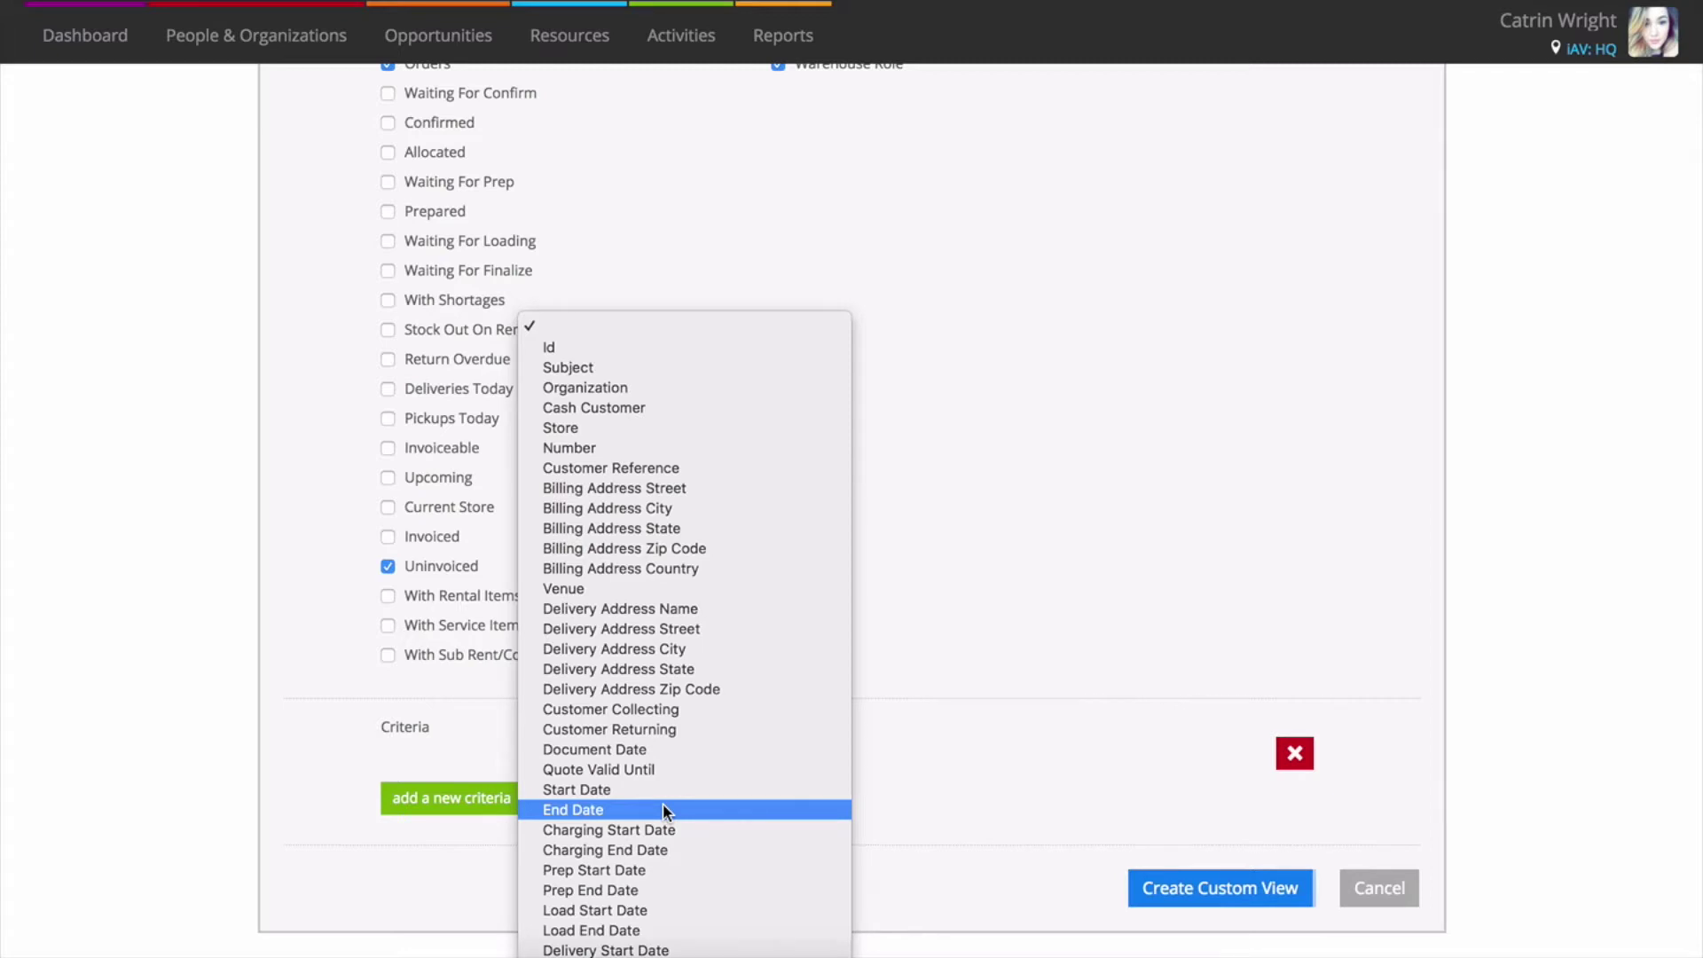
click(664, 809)
click(849, 752)
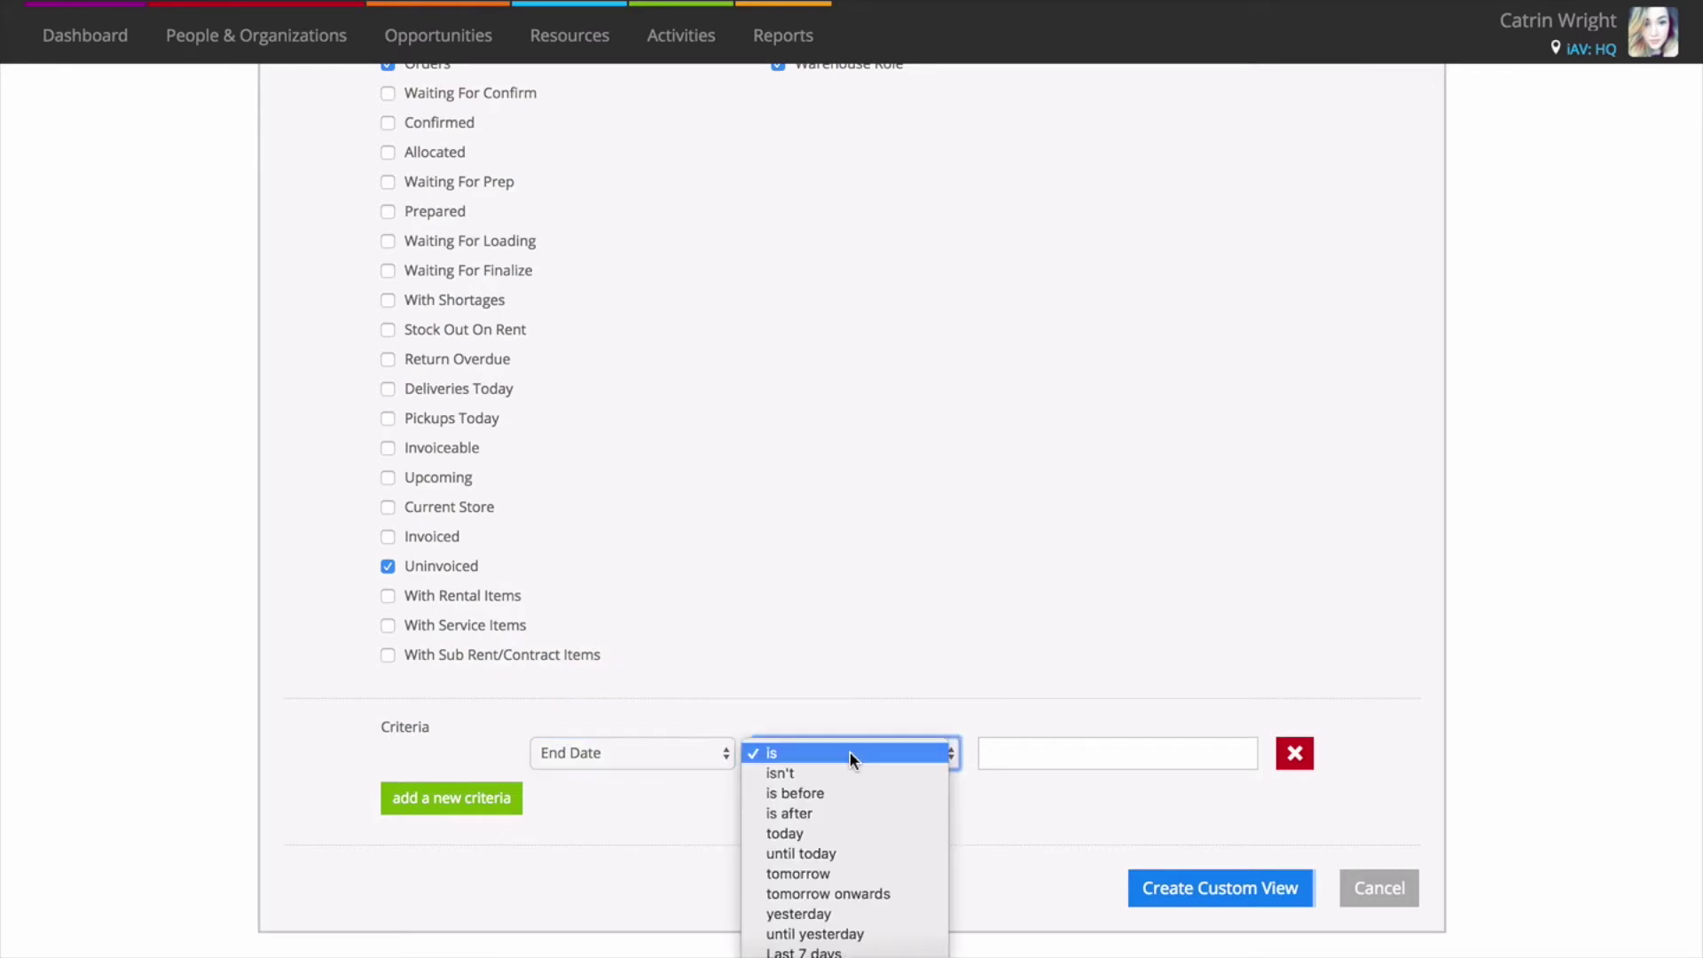
click(815, 933)
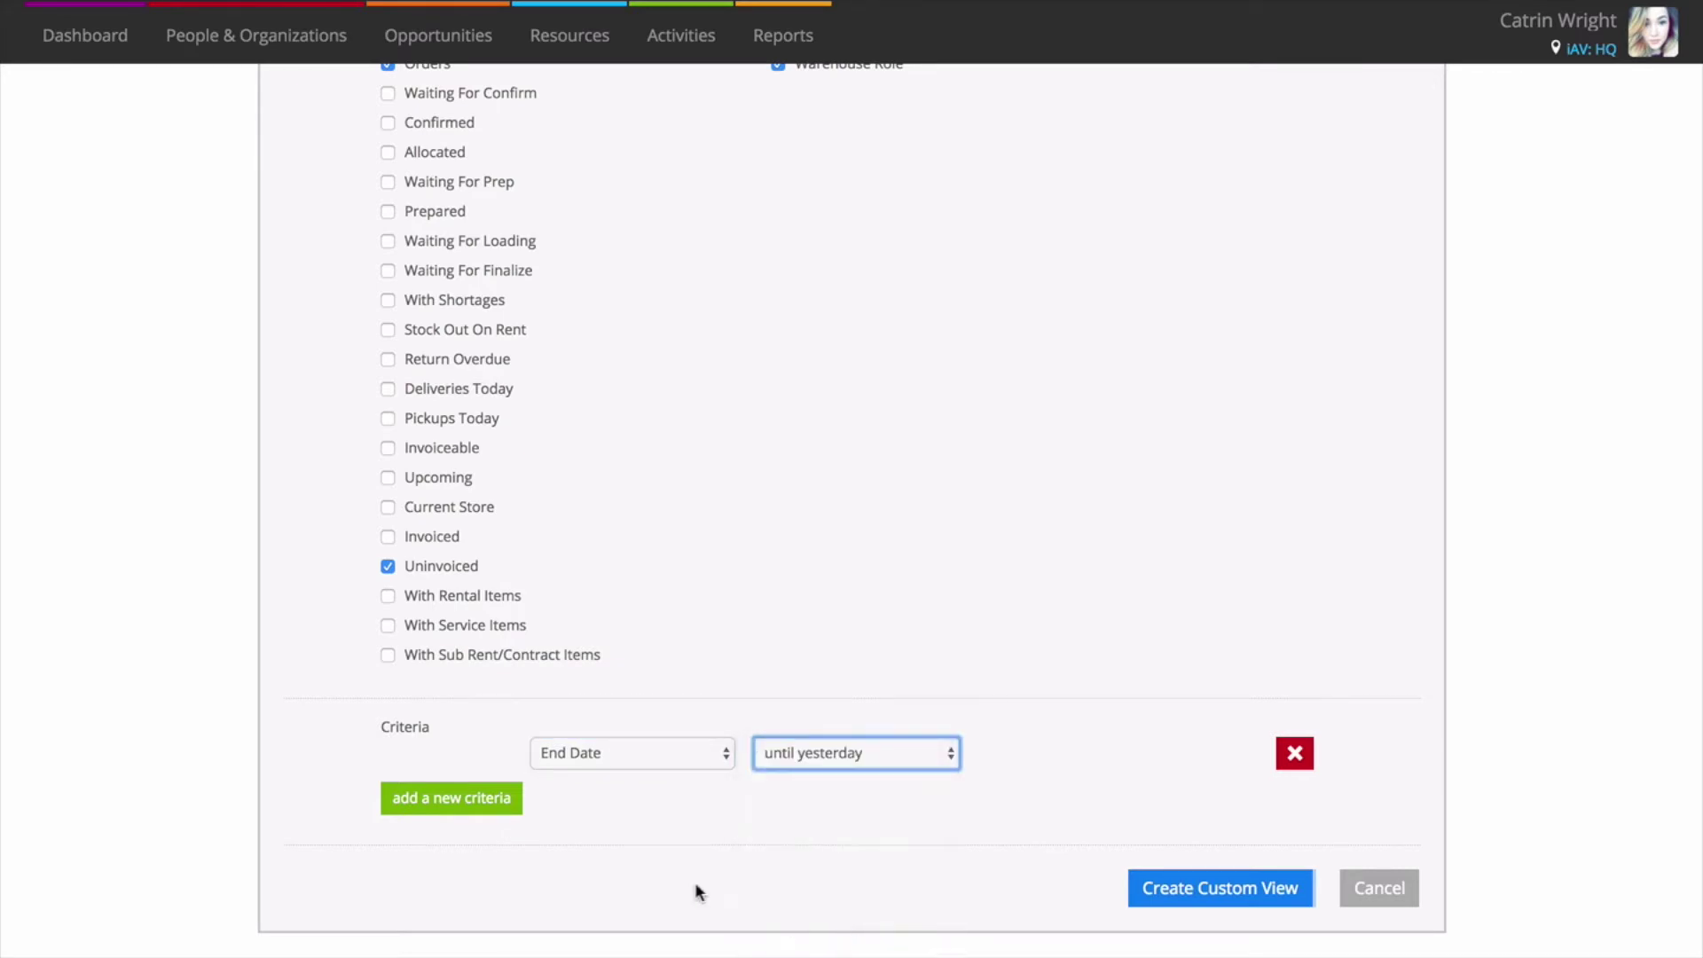
Add a second criterion: Status isn't Canceled
click(450, 798)
click(614, 798)
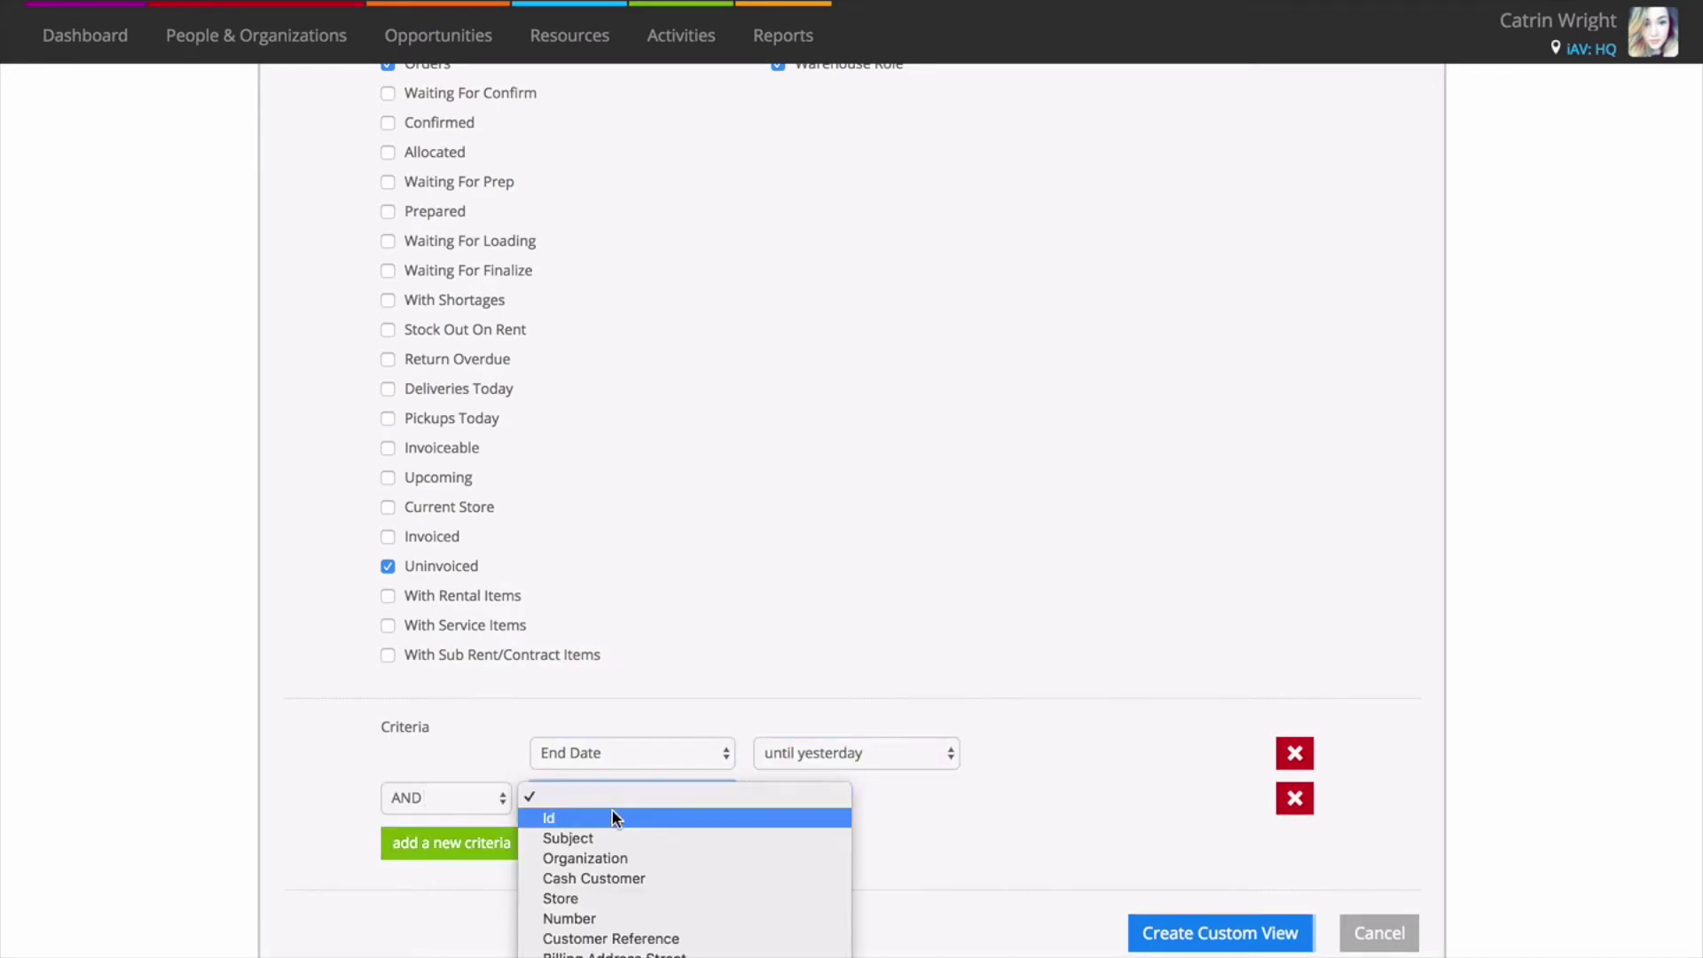
scroll(612, 811, down, 5)
scroll(613, 810, down, 5)
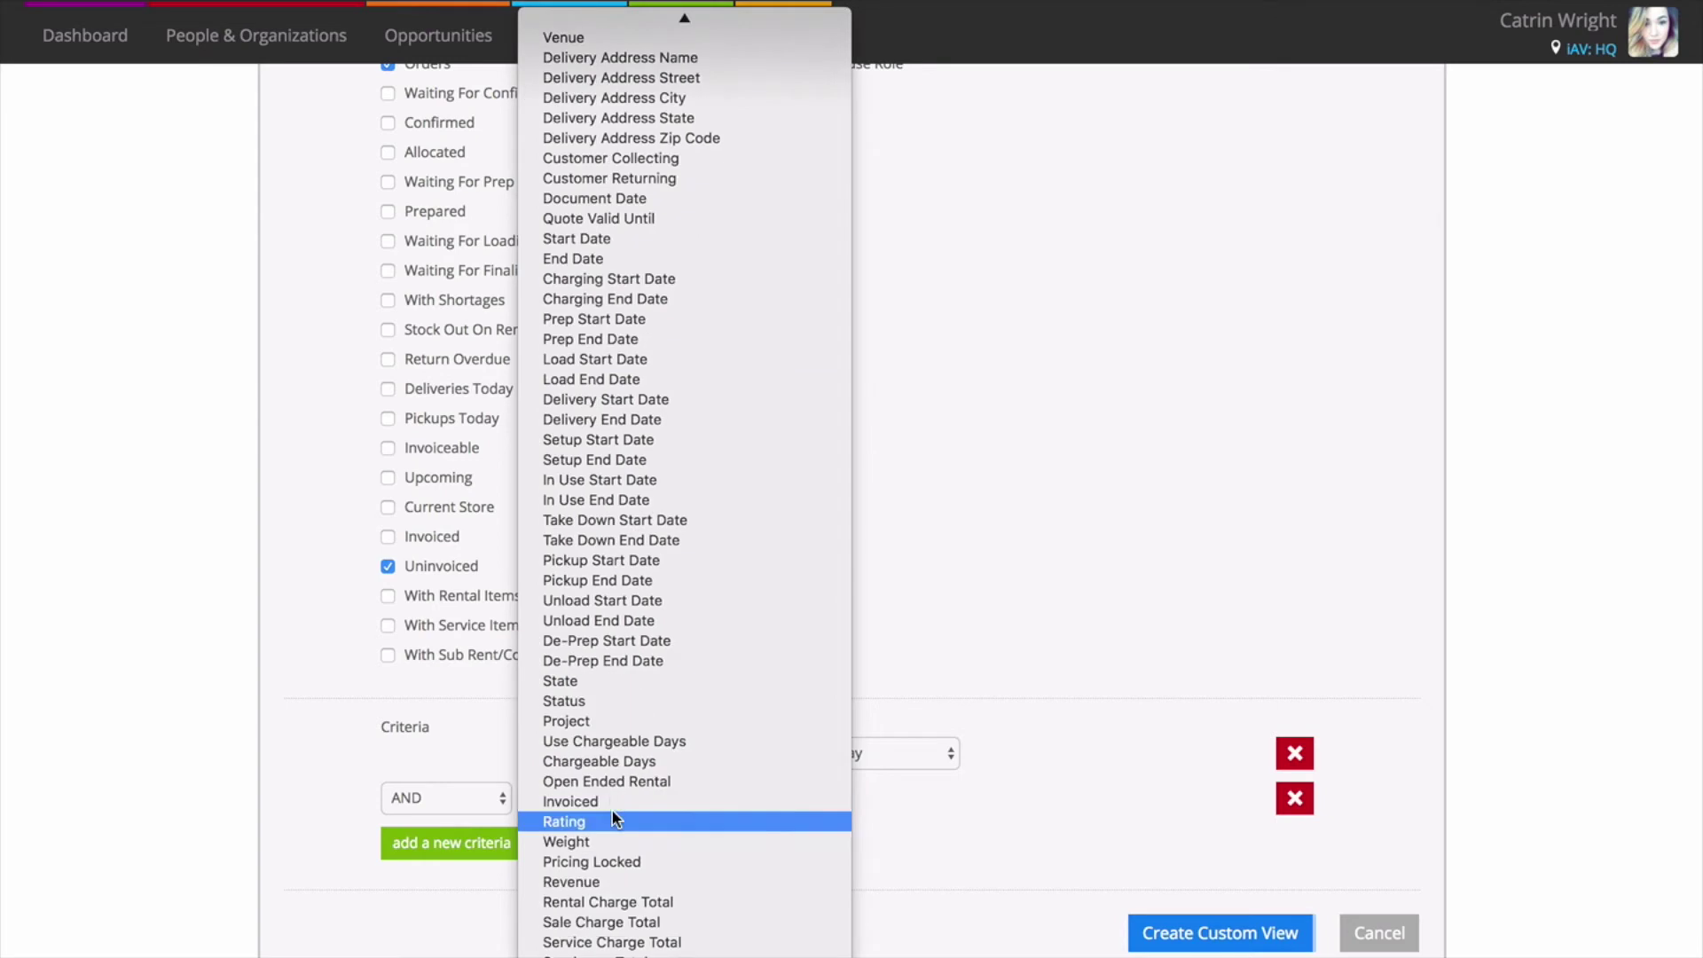
click(619, 703)
click(829, 796)
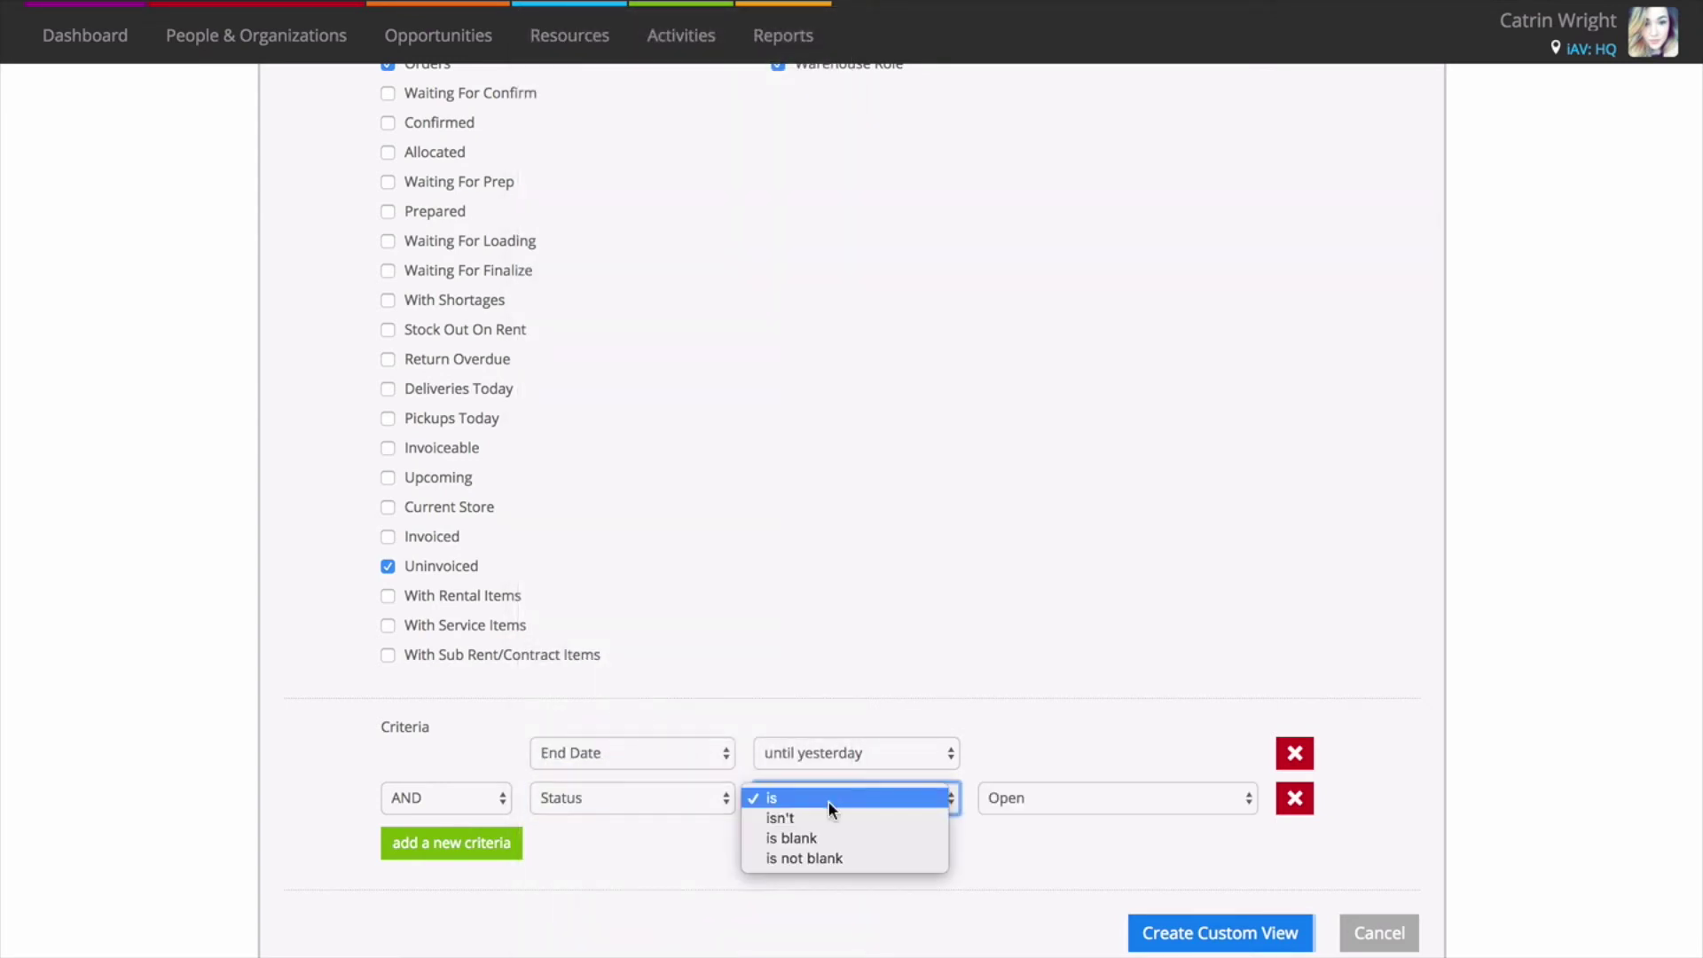
click(828, 818)
click(1024, 797)
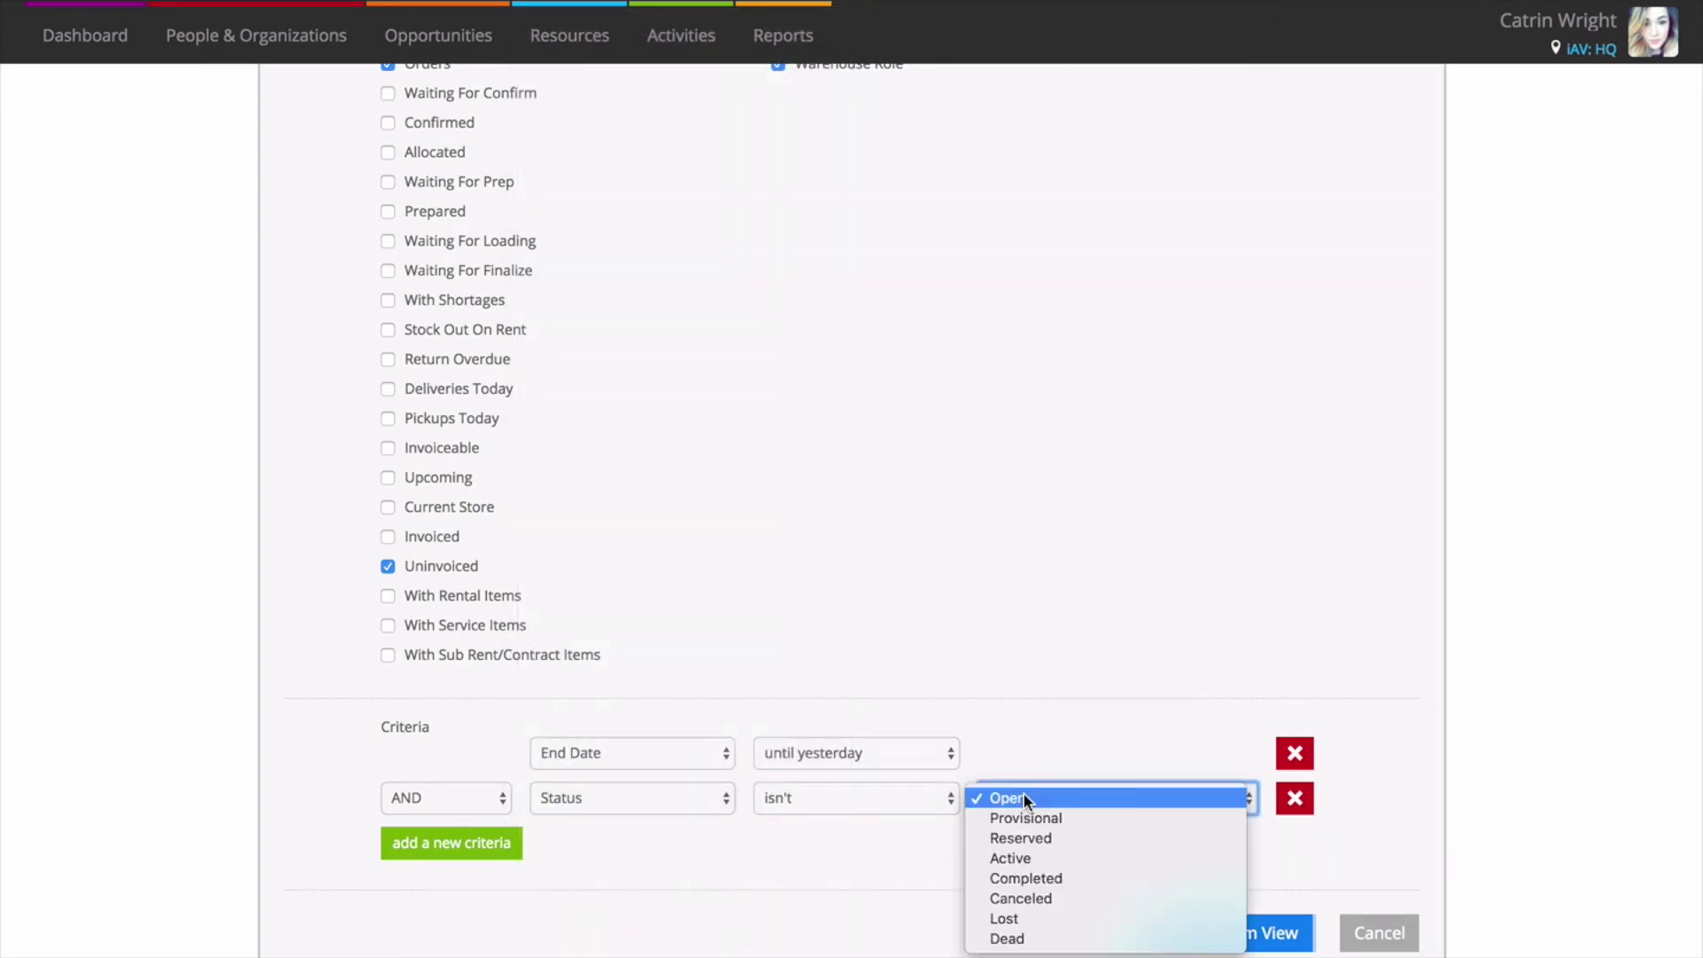
click(1020, 899)
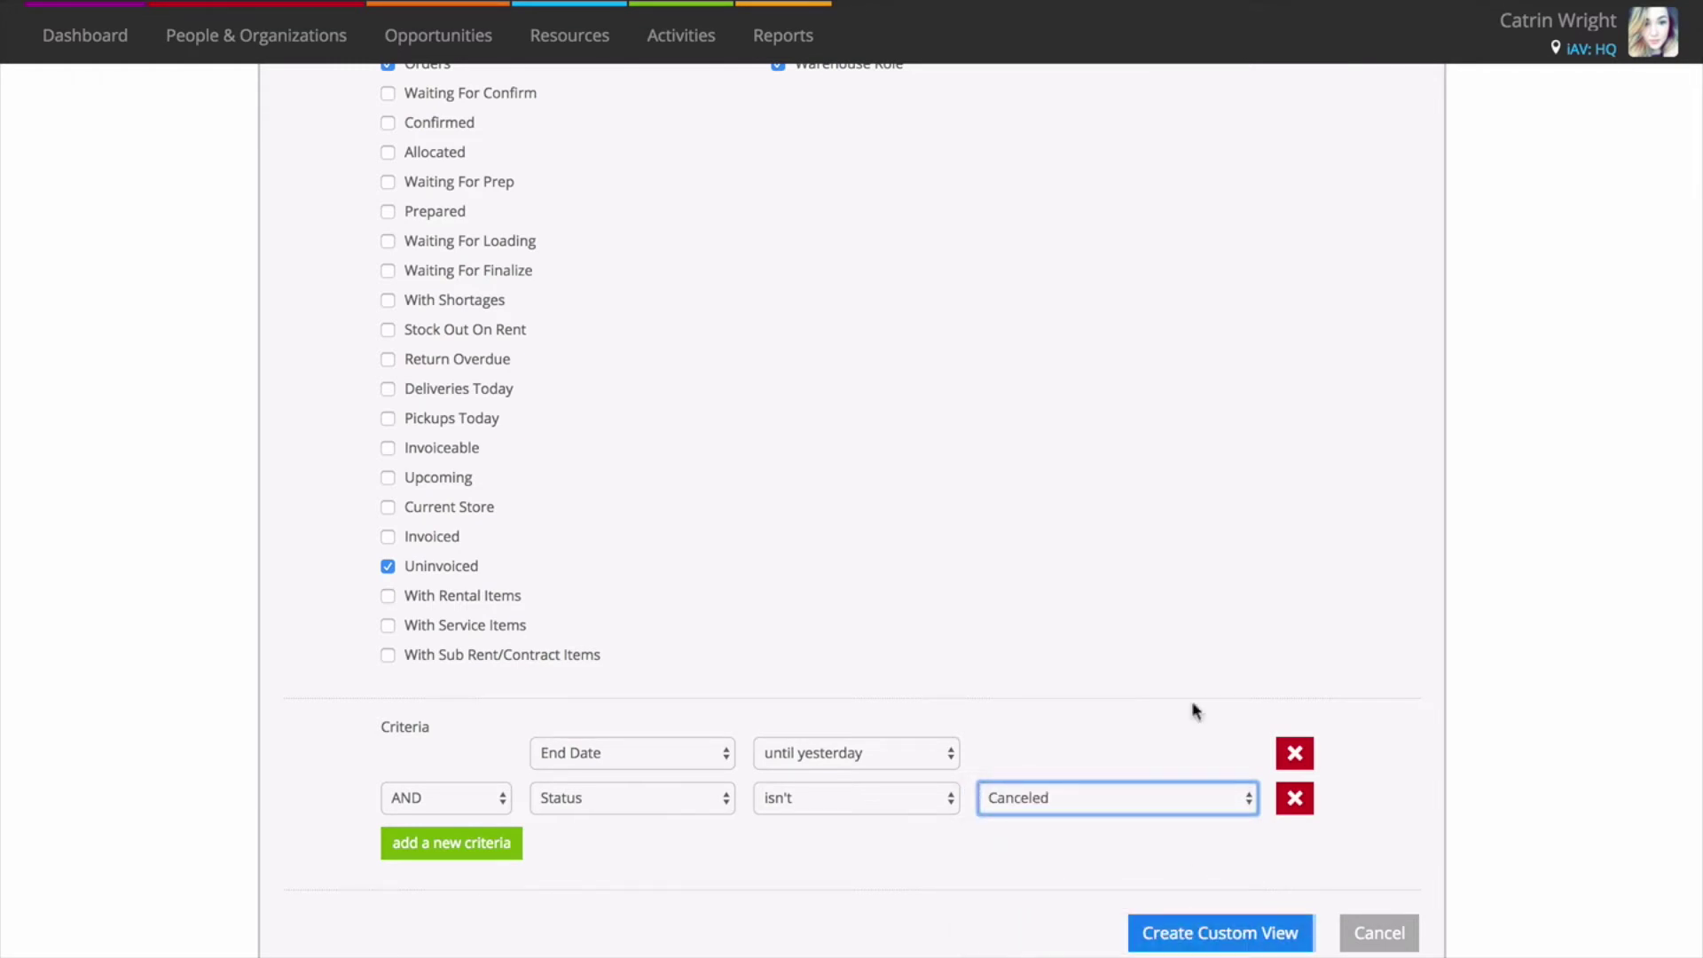
scroll(1153, 629, up, 5)
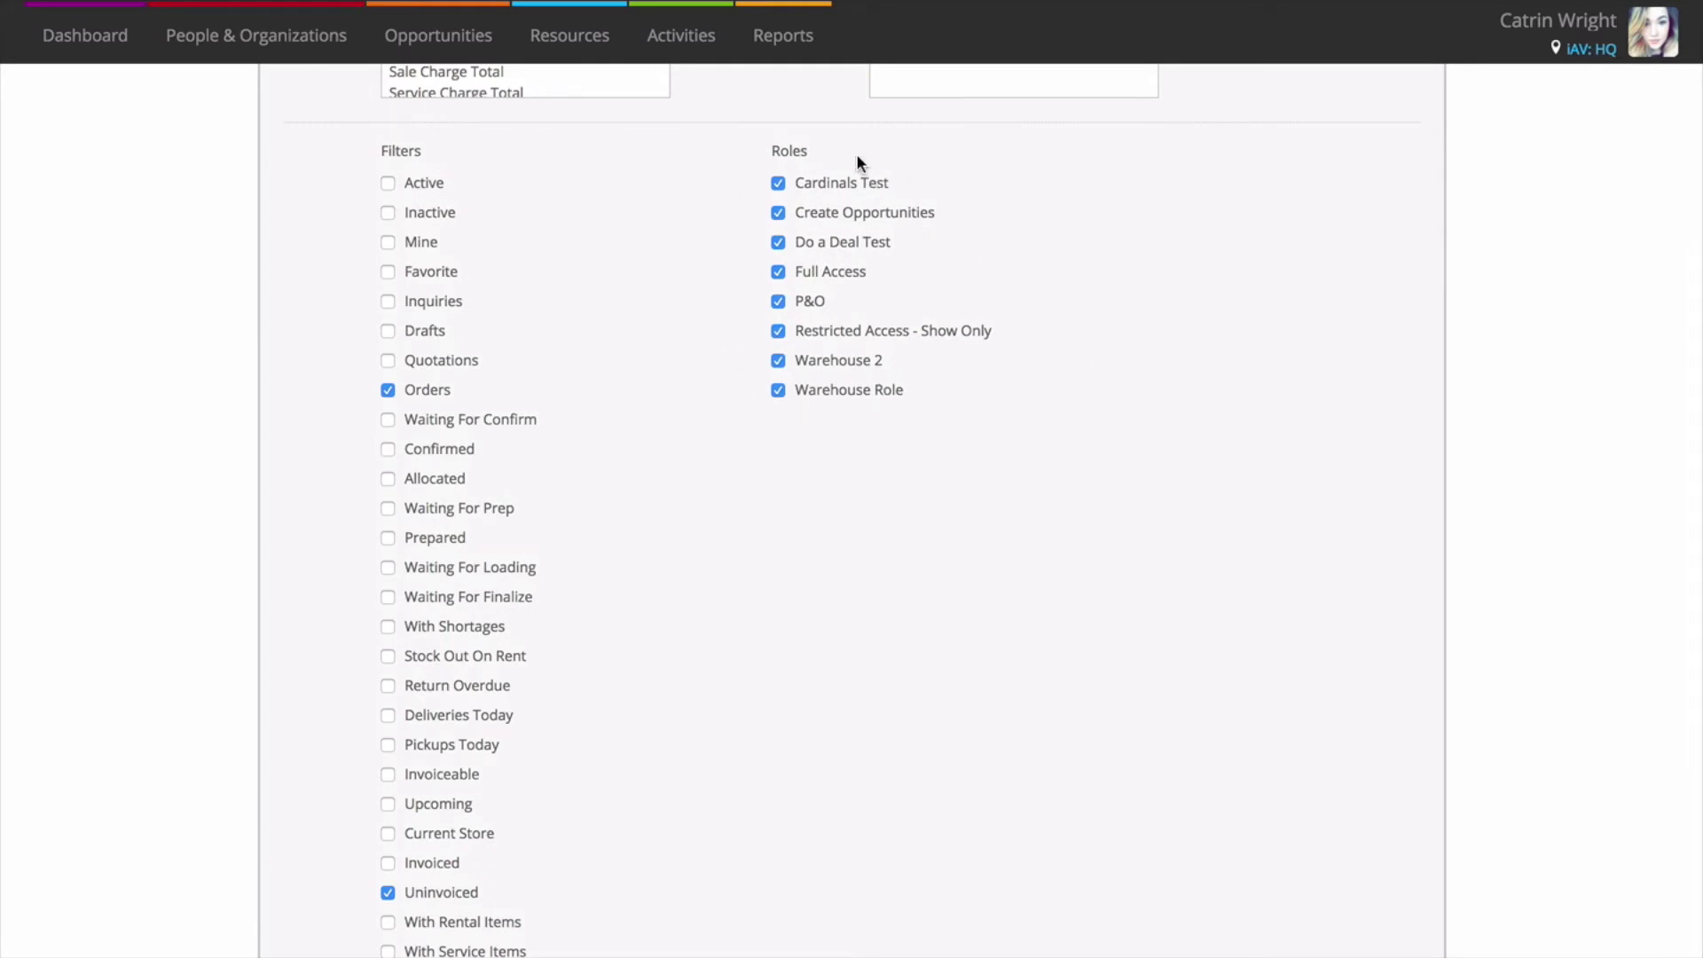
scroll(856, 153, down, 2)
scroll(856, 152, down, 3)
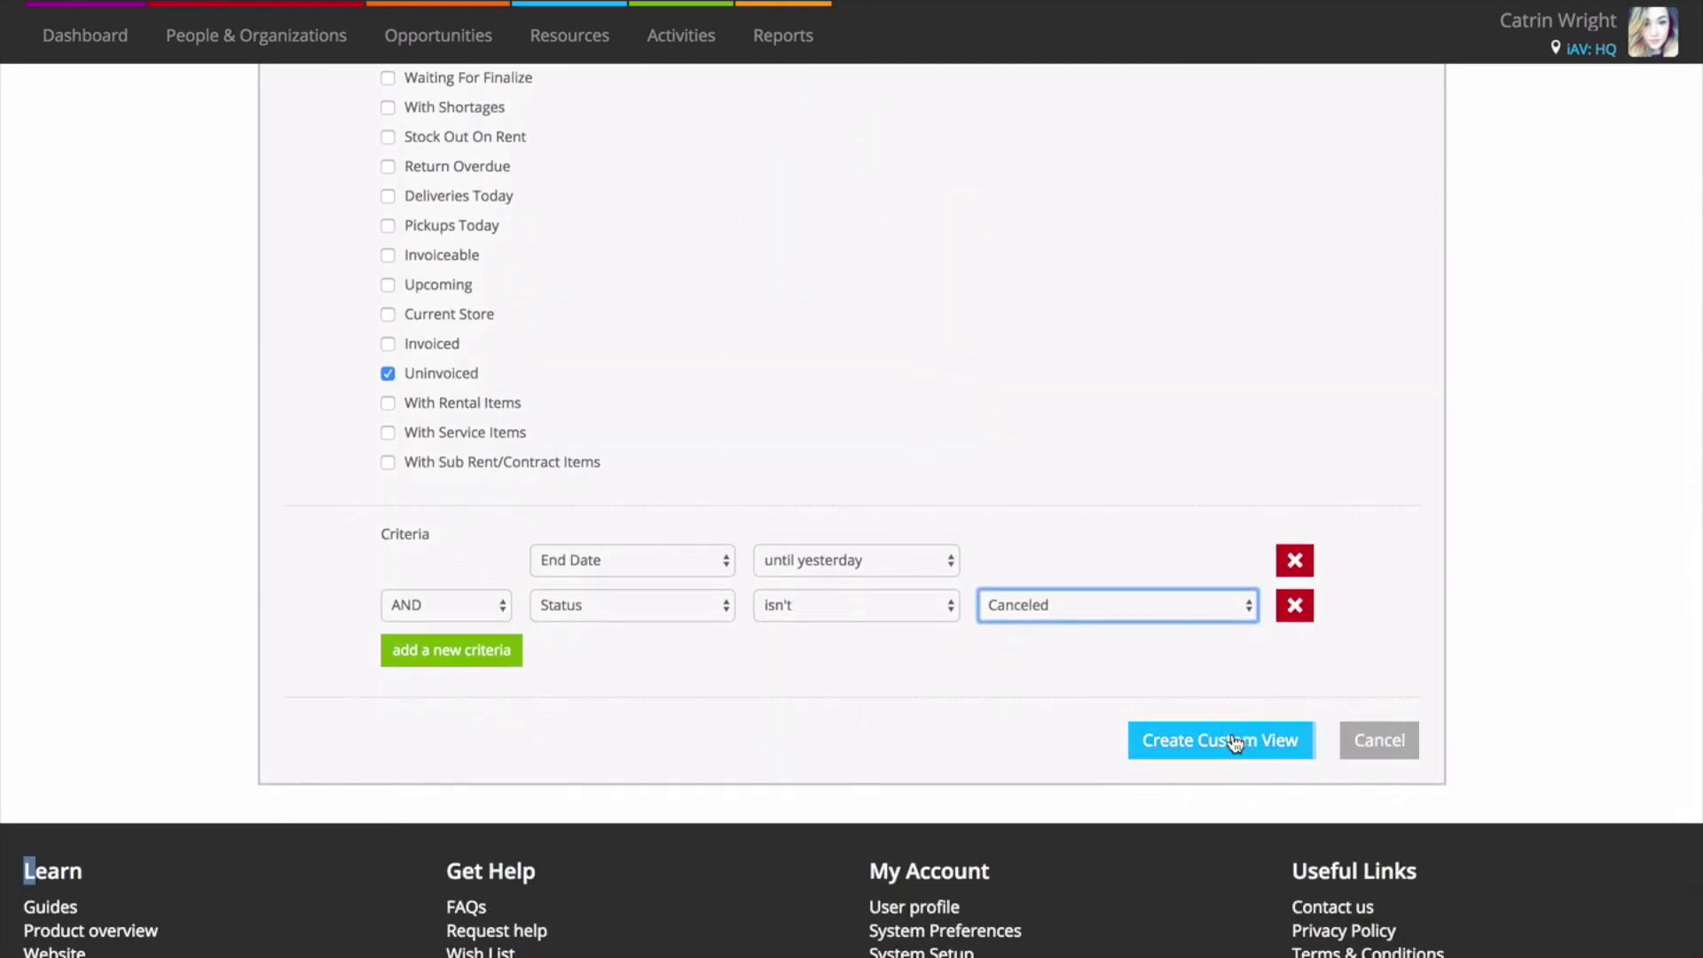
Create the Uninvoiced orders custom view from the completed form
click(1251, 740)
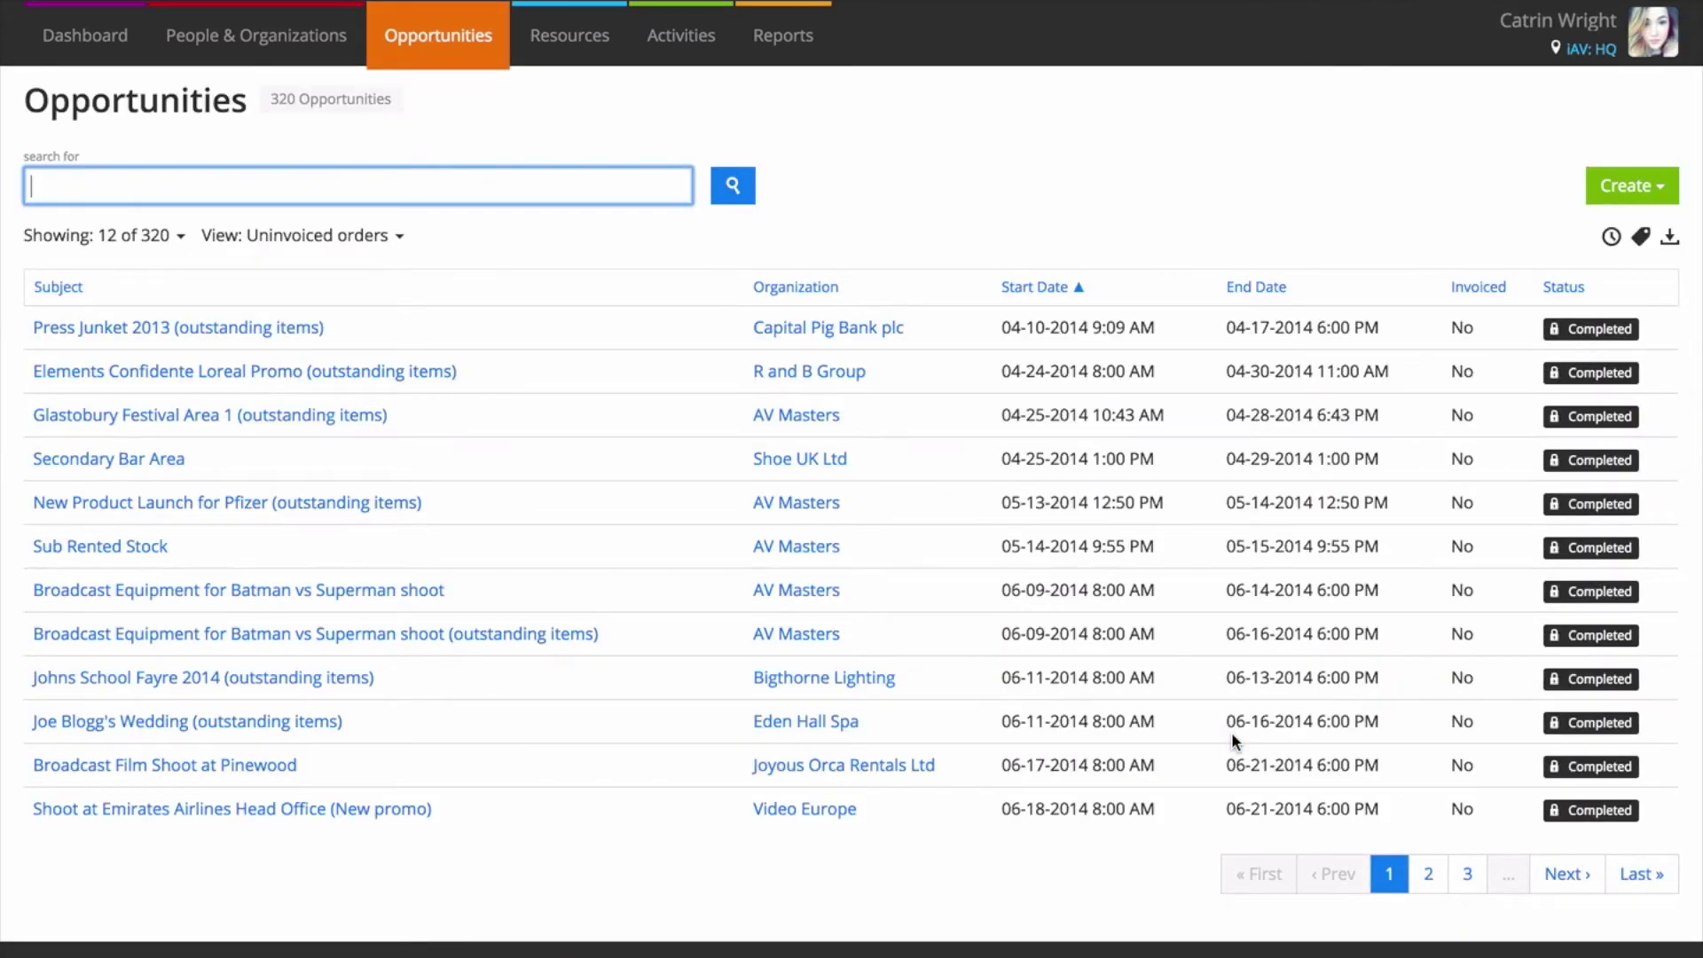
Sort the Uninvoiced orders list by End Date, then by Organization
click(1279, 290)
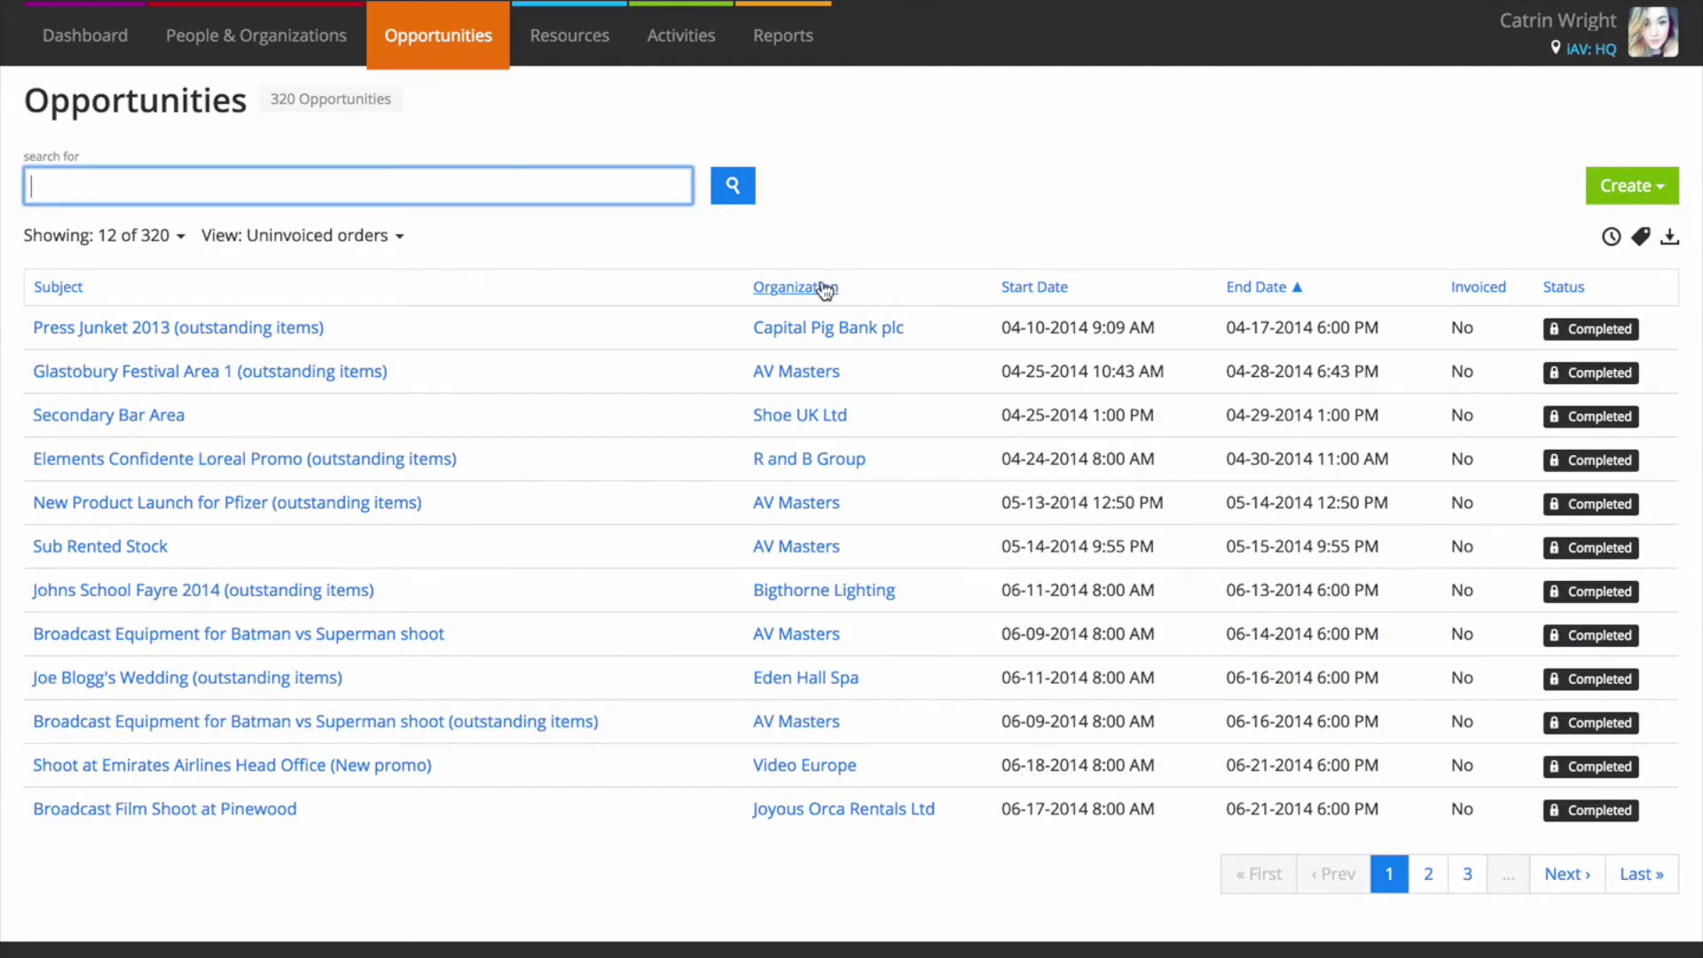
click(794, 286)
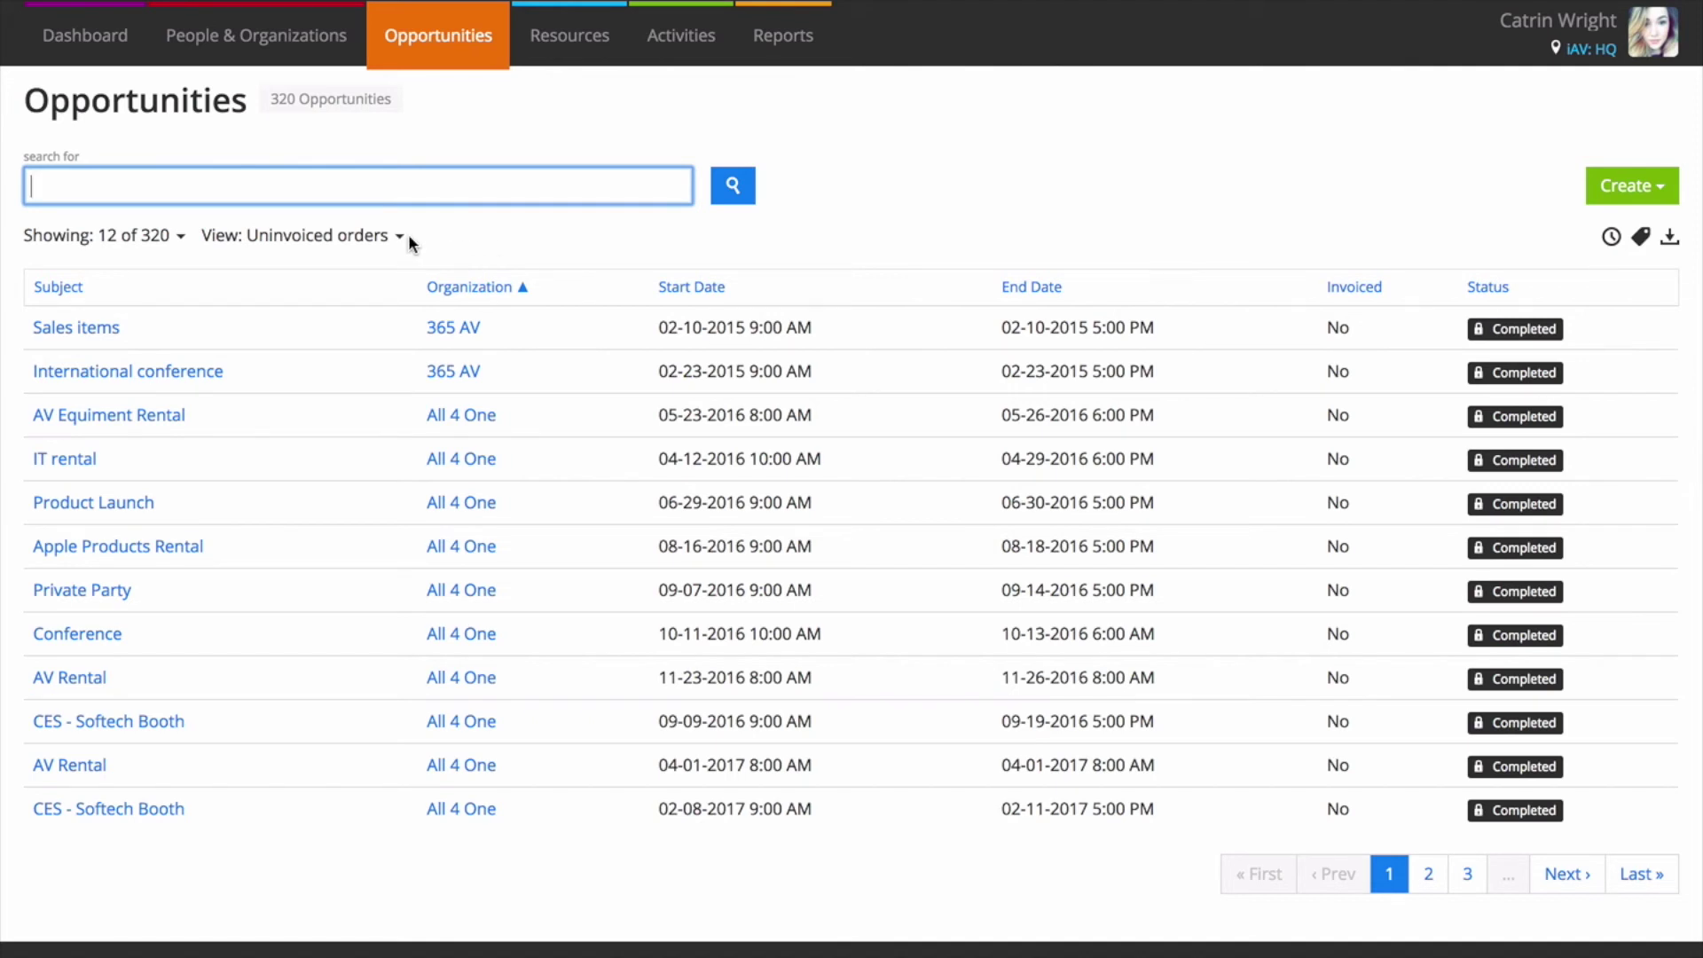
mouse_move(317, 236)
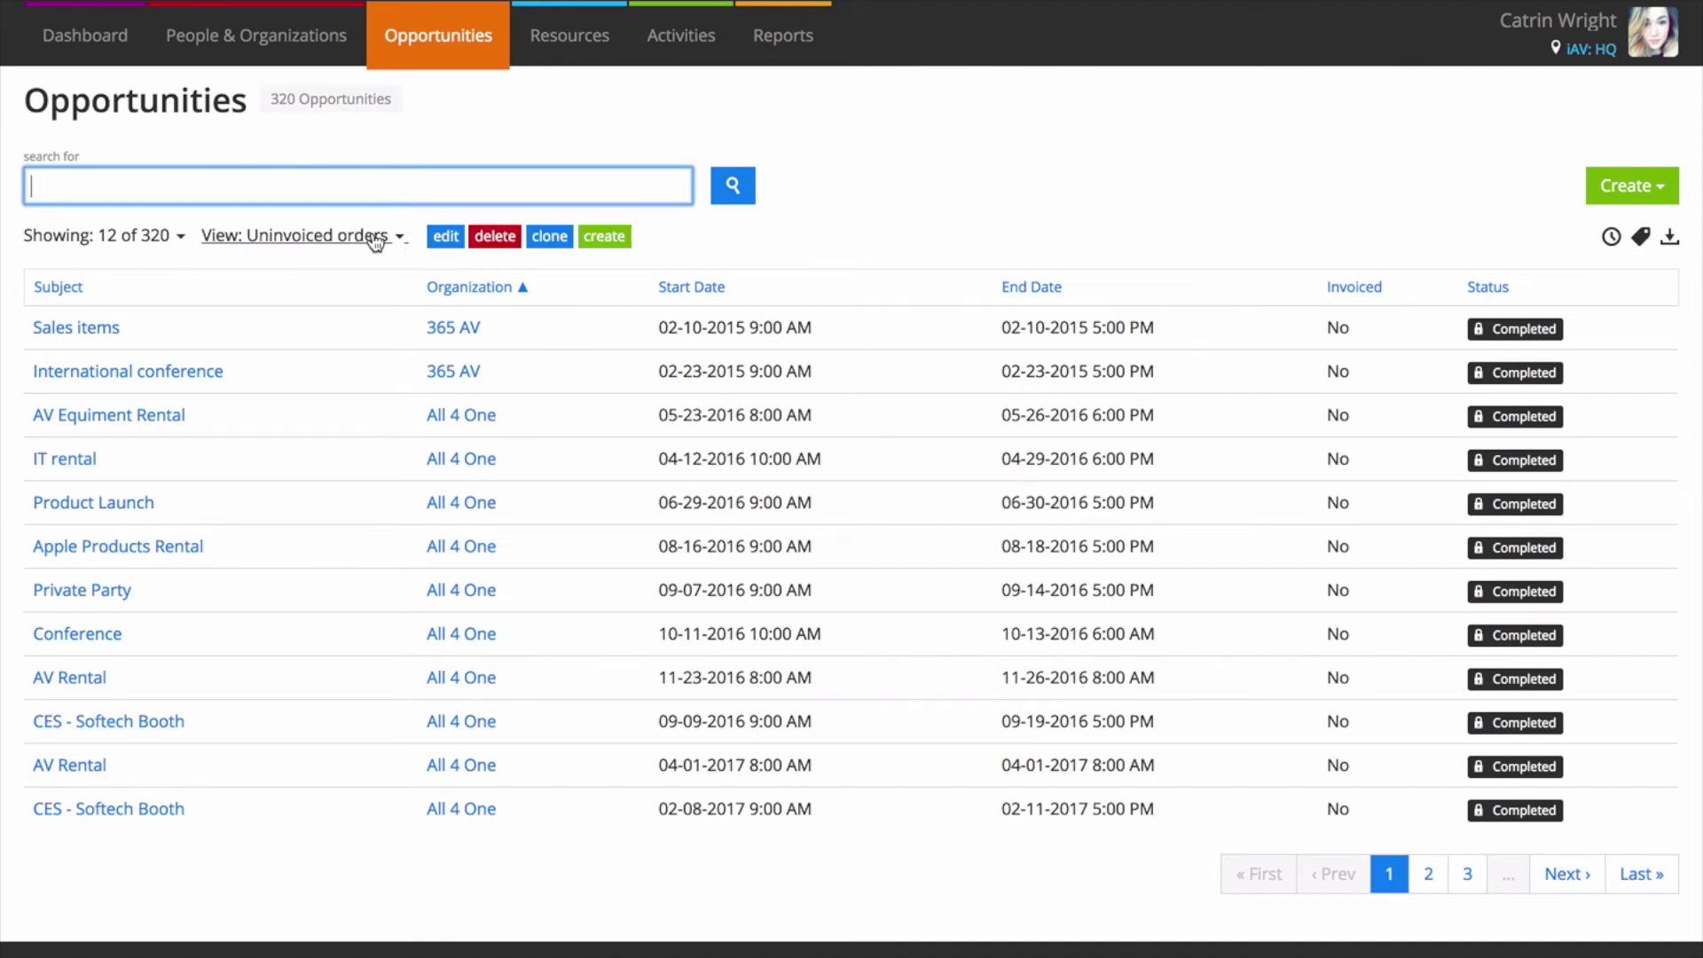
Choose 'Set this view as my default' for Uninvoiced orders
click(376, 242)
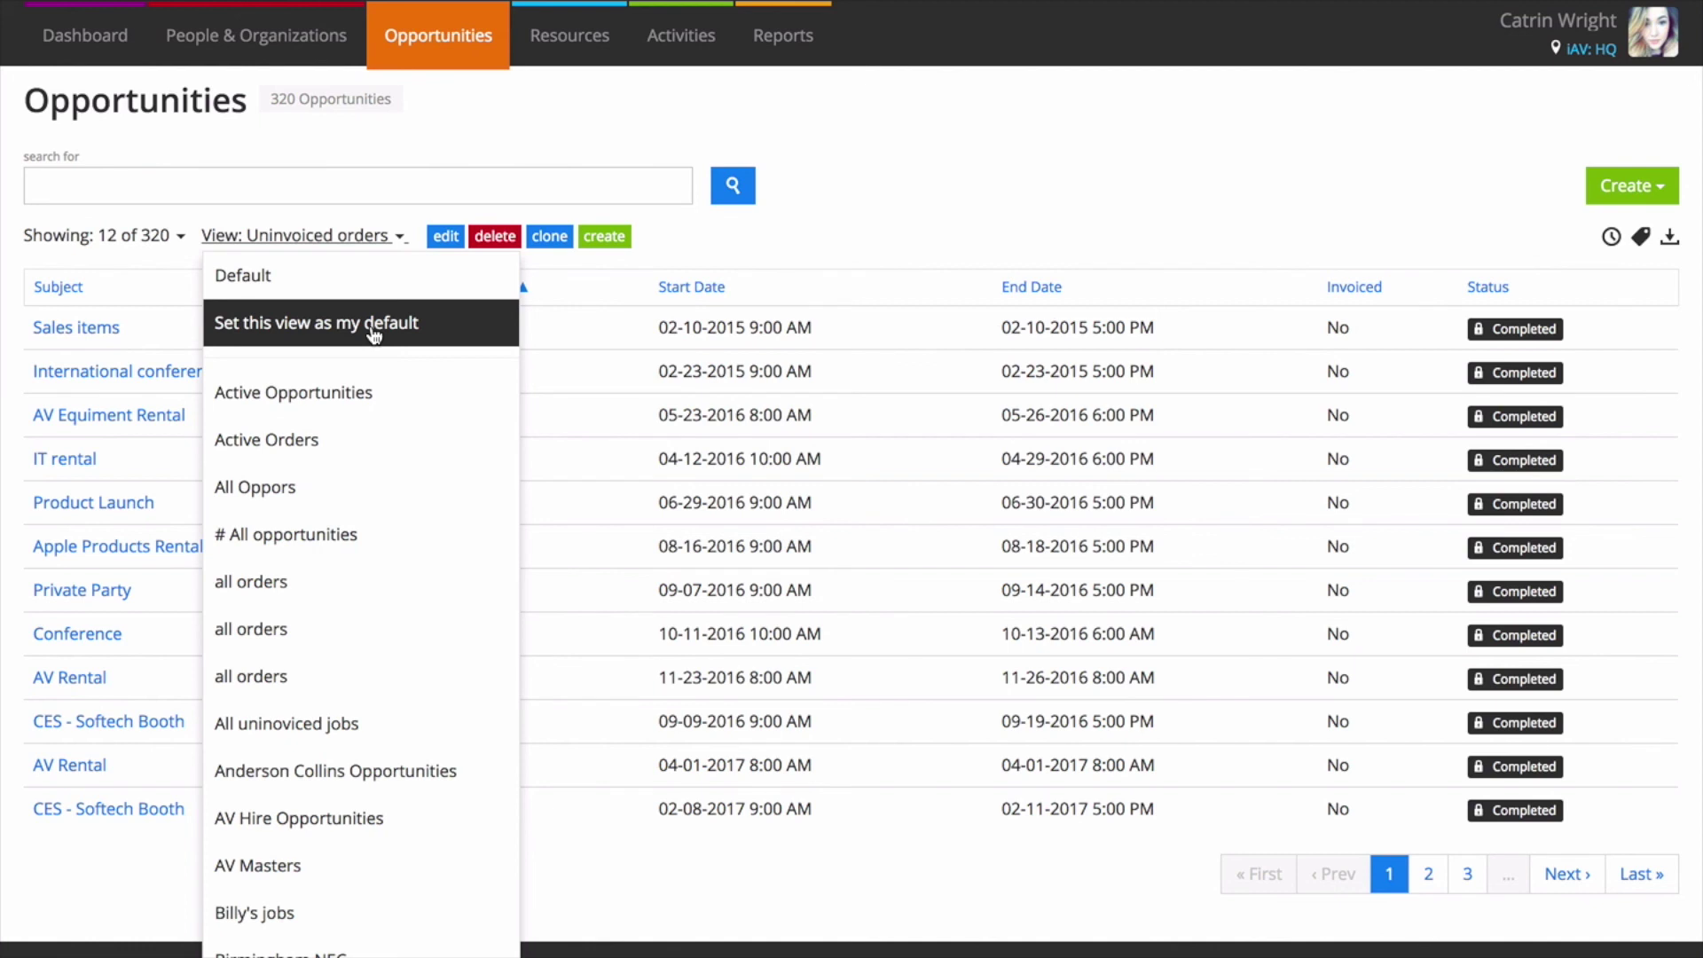
click(373, 334)
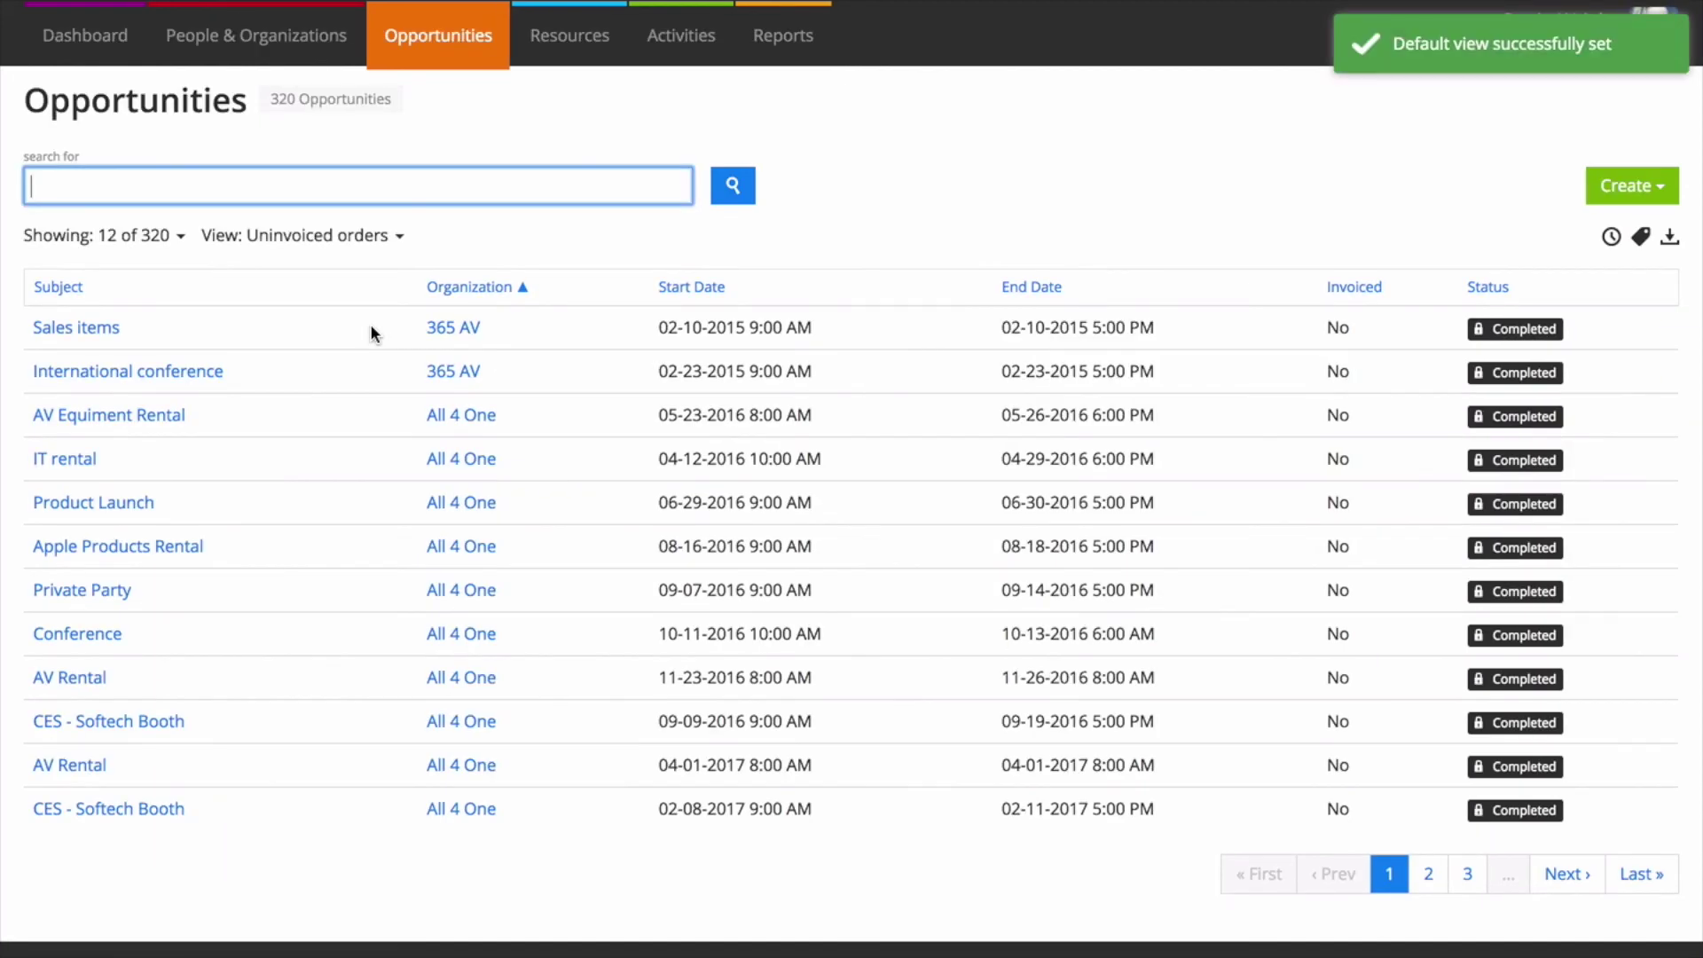